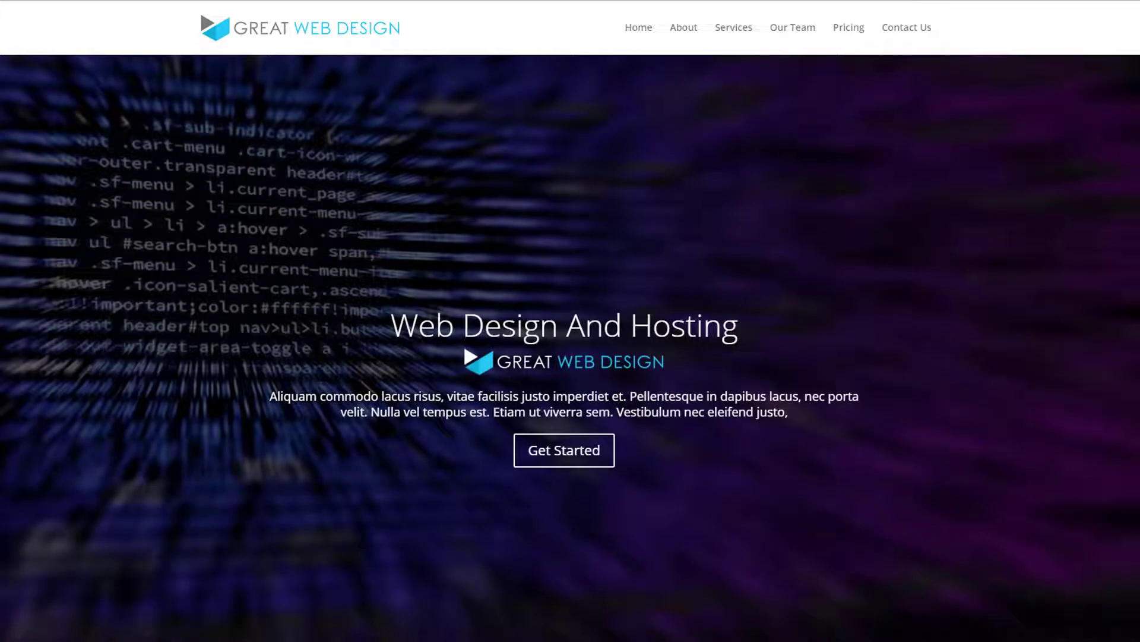
# - Review the finished Great Web Design one-page site from the header slider down to the map and footer
pyautogui.scroll(-6, 778, 321)
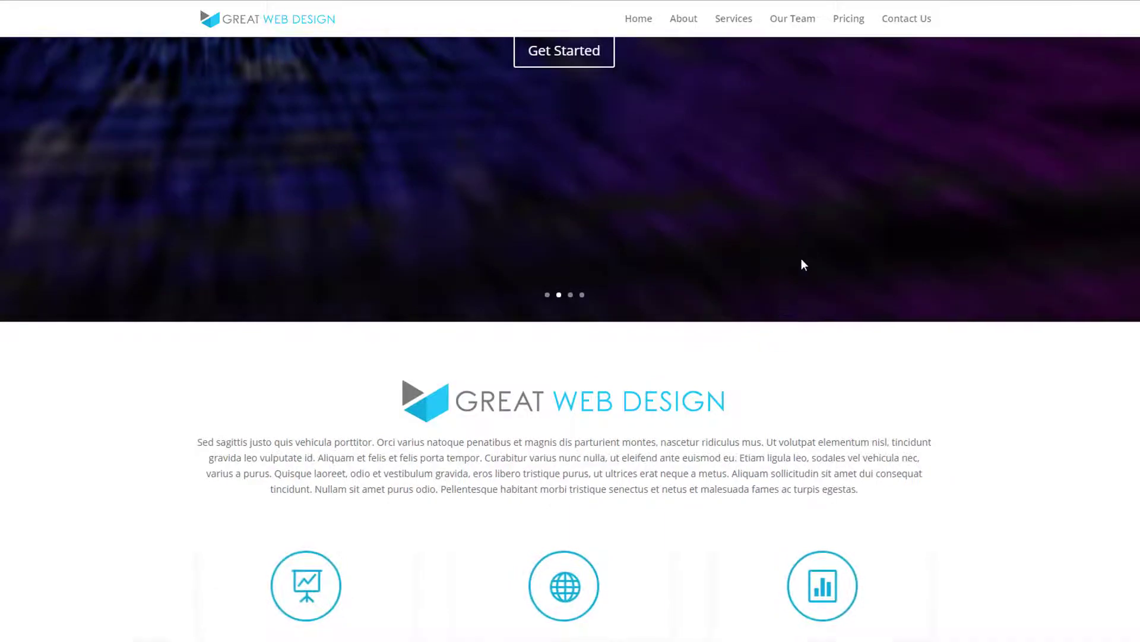
pyautogui.scroll(-2, 807, 302)
pyautogui.scroll(-7, 809, 303)
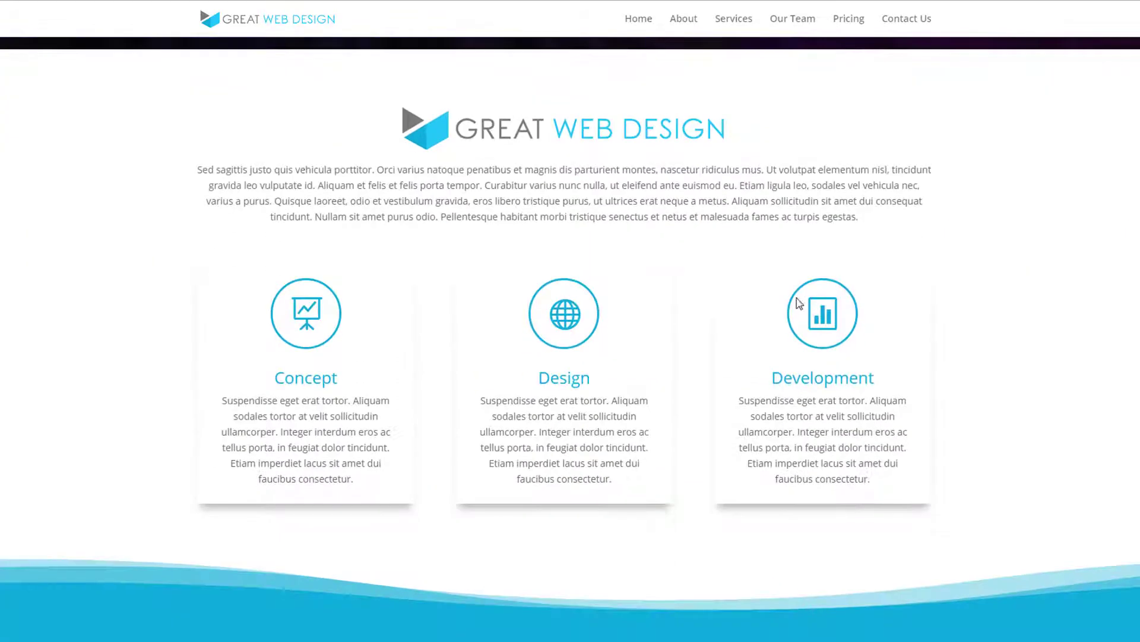
pyautogui.scroll(-6, 797, 303)
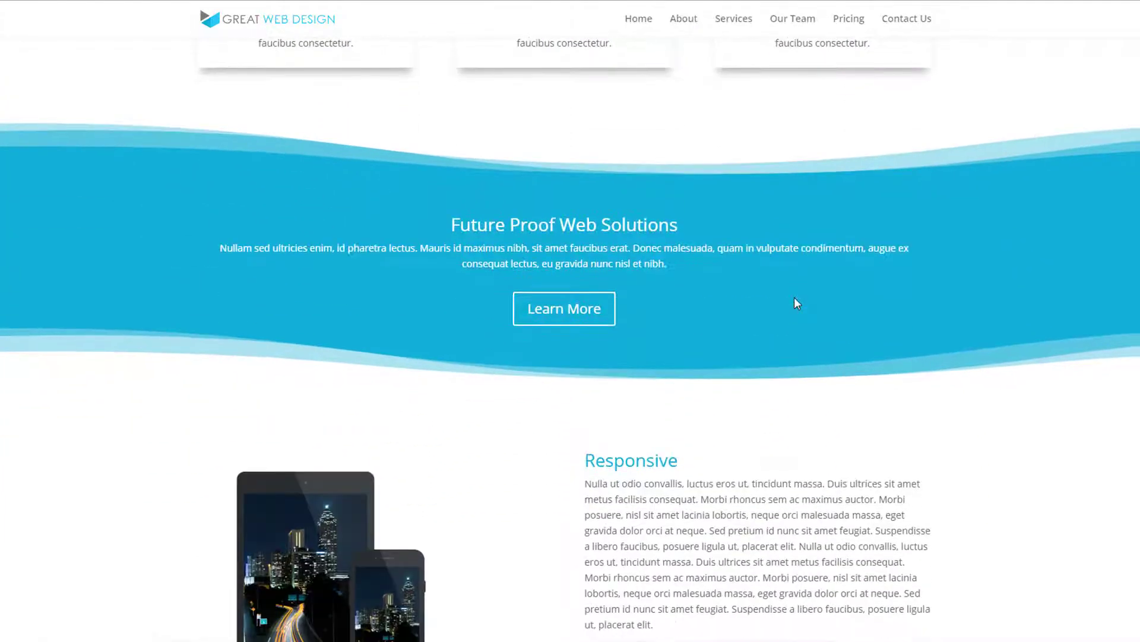
pyautogui.scroll(-6, 797, 302)
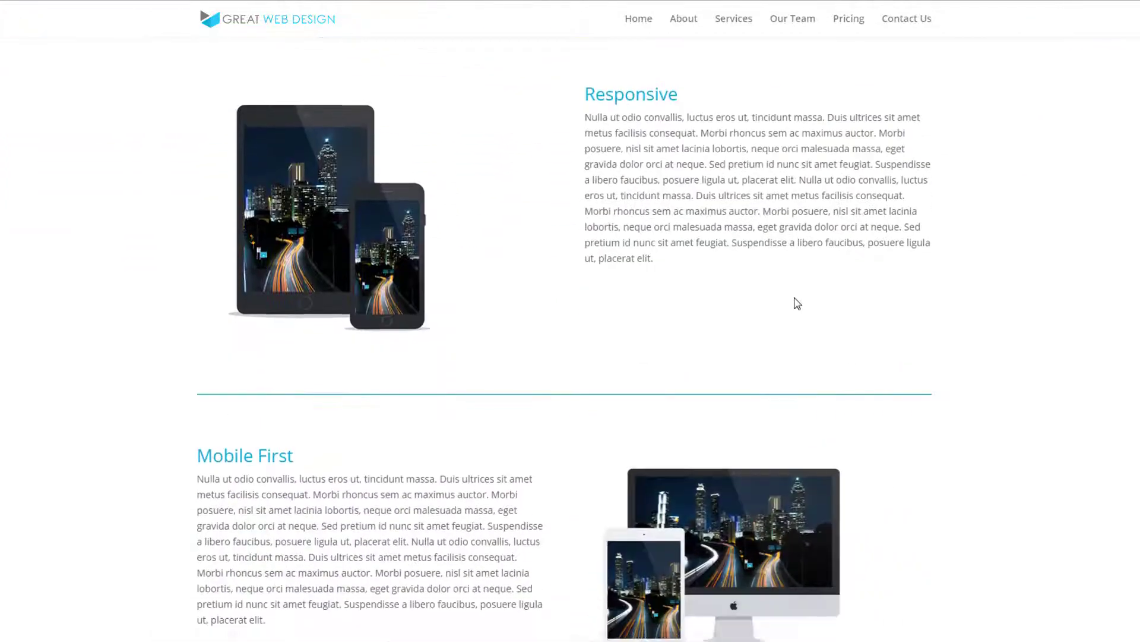
pyautogui.scroll(-5, 795, 303)
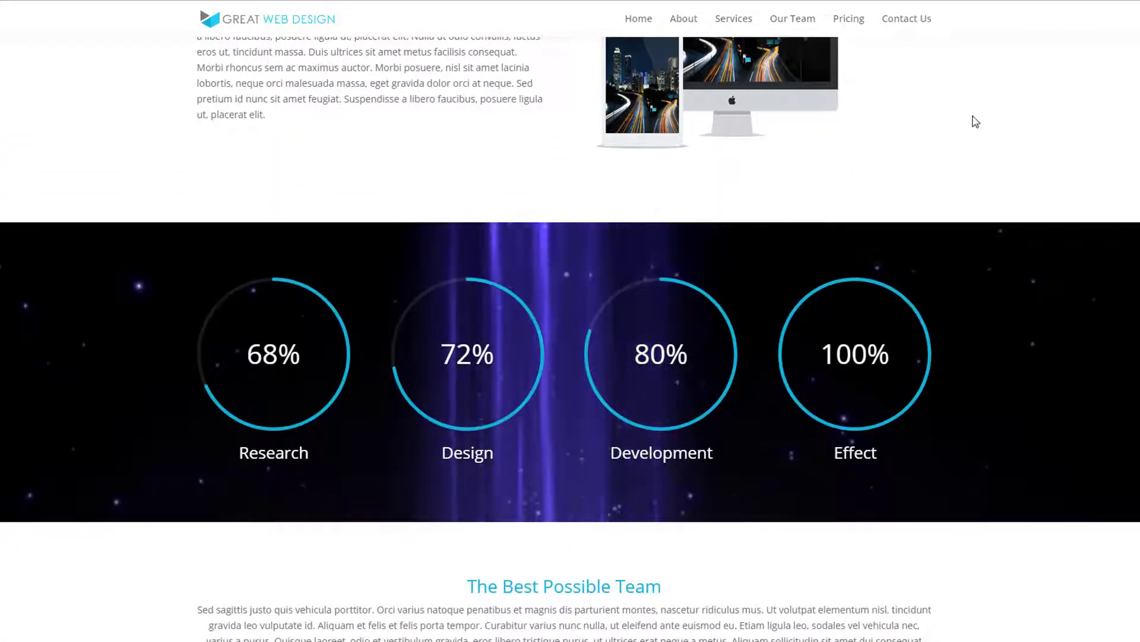
pyautogui.scroll(-4, 974, 122)
pyautogui.scroll(-12, 970, 118)
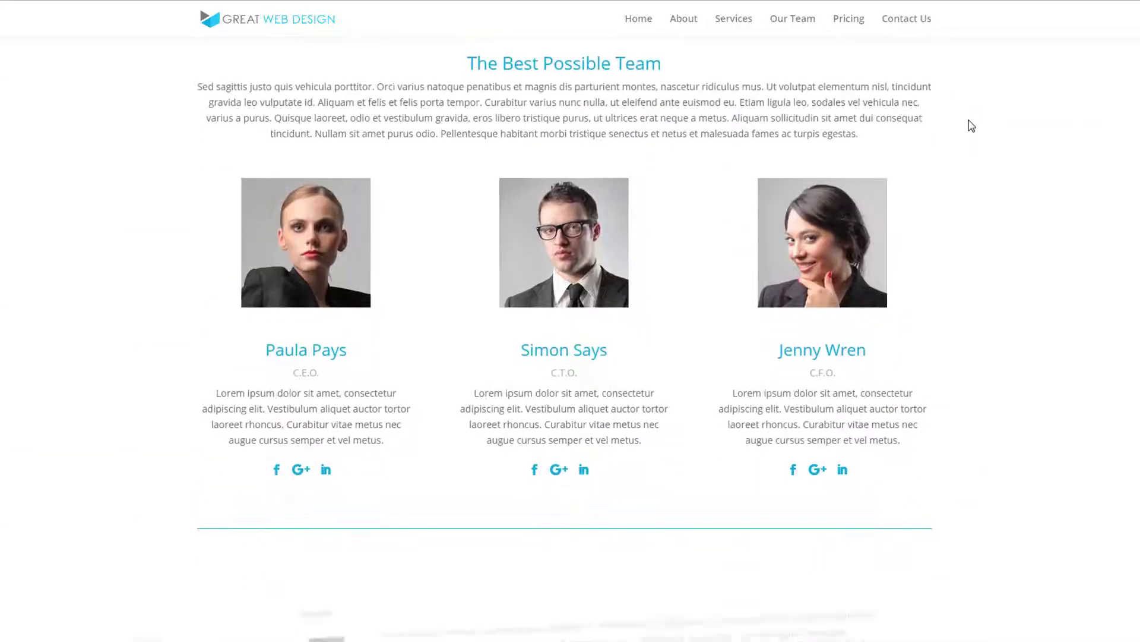
pyautogui.scroll(-9, 971, 126)
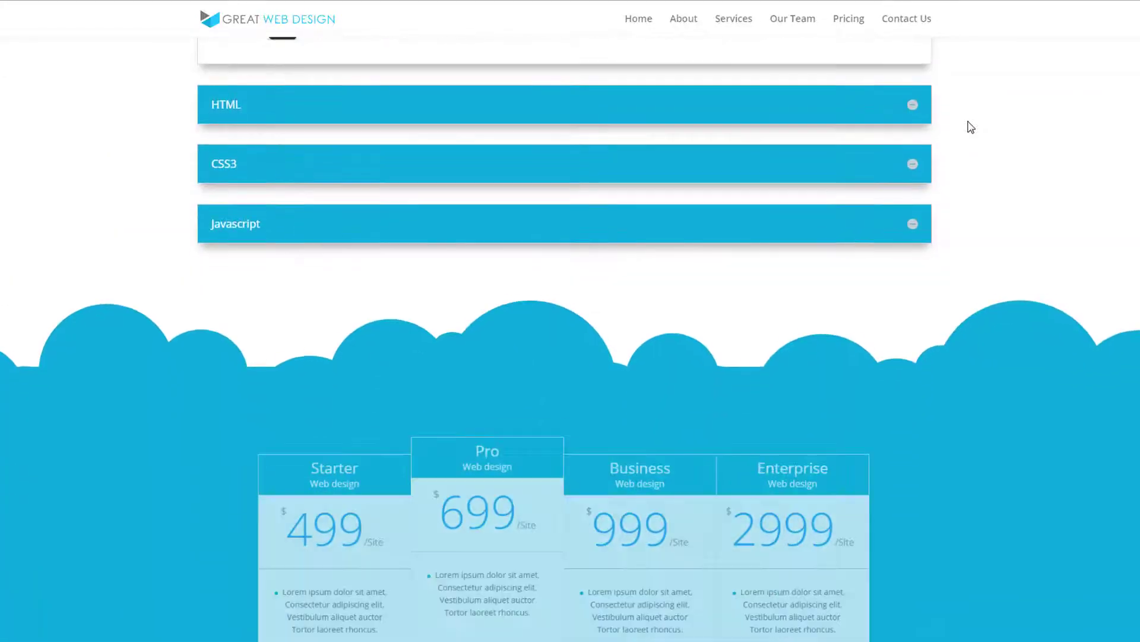
pyautogui.scroll(-8, 968, 123)
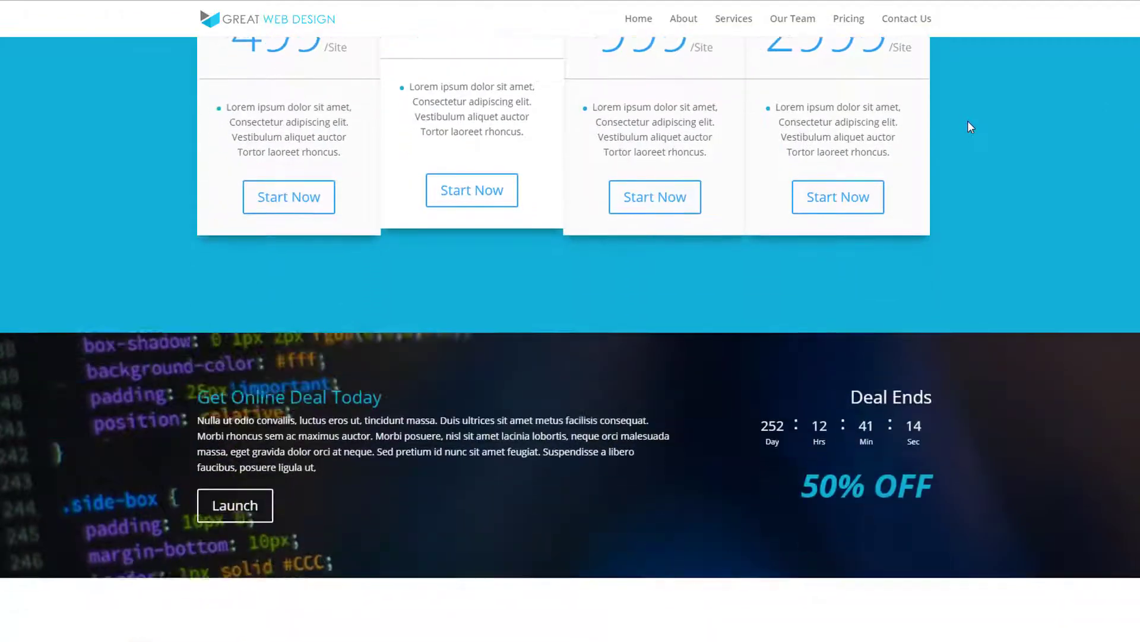
pyautogui.scroll(-7, 968, 124)
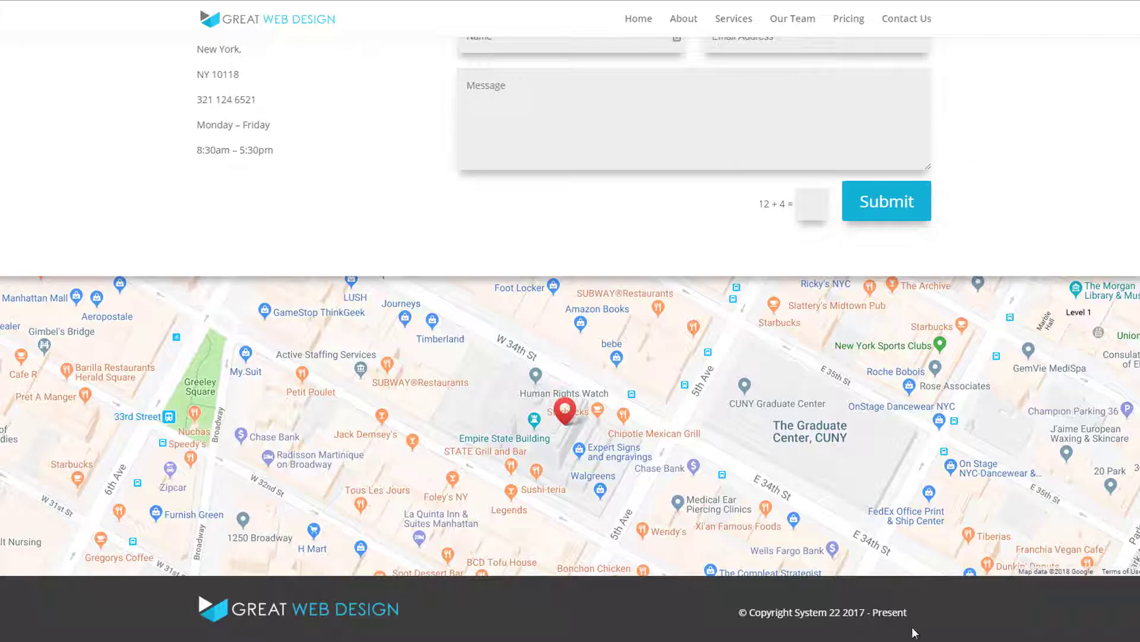
pyautogui.press('Home')
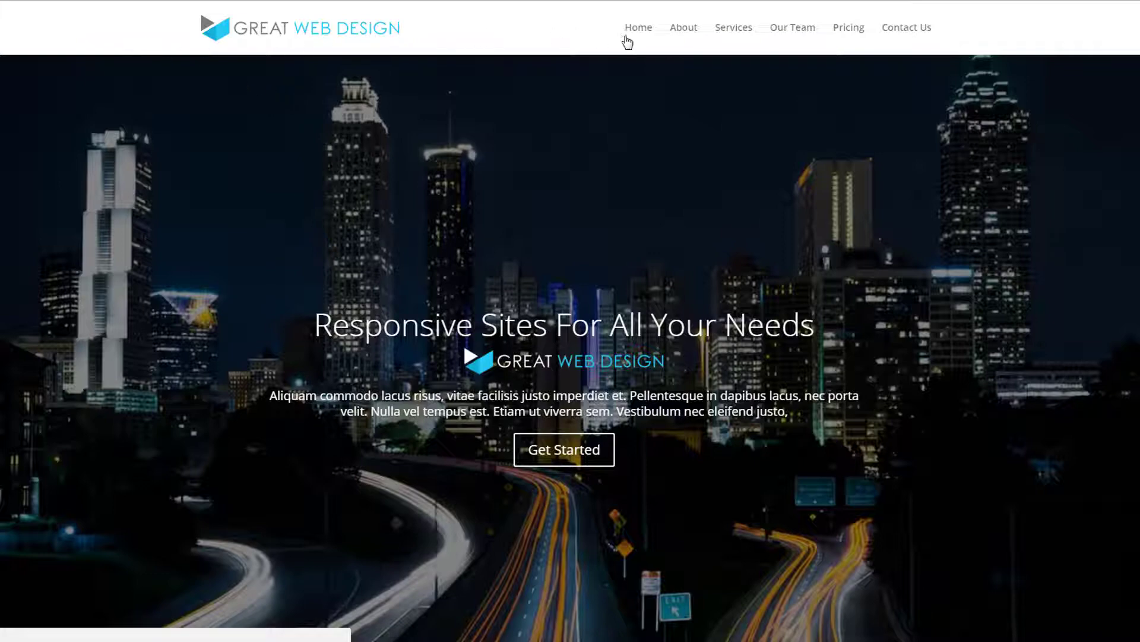
# - Check that the site's About, Services, Our Team, Pricing and Contact Us links jump to their page sections
pyautogui.click(686, 30)
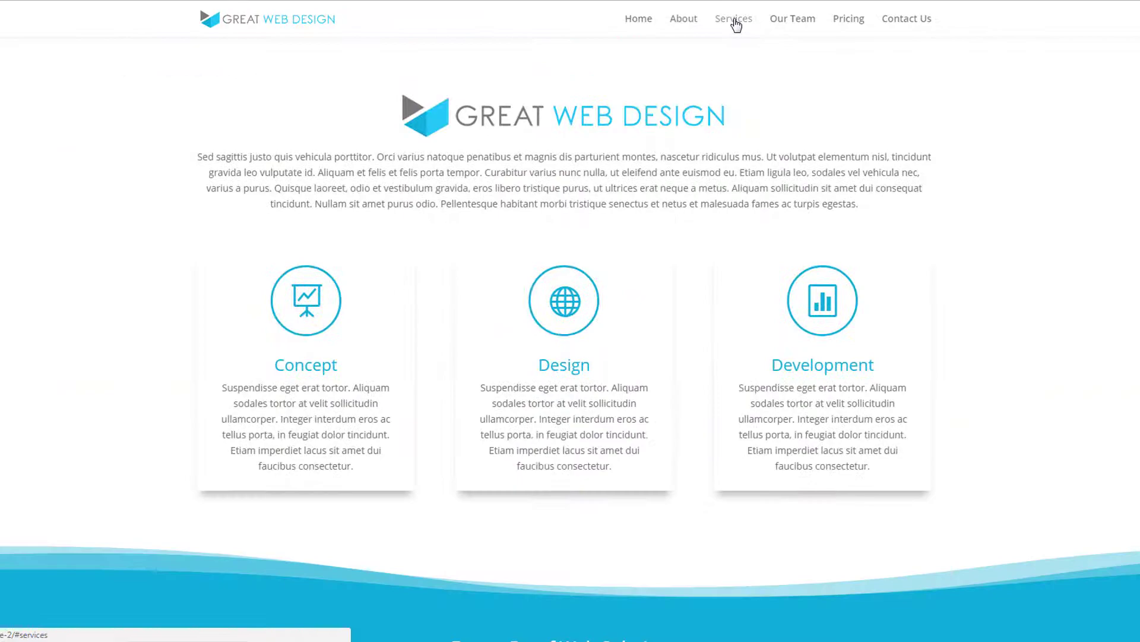
pyautogui.click(735, 21)
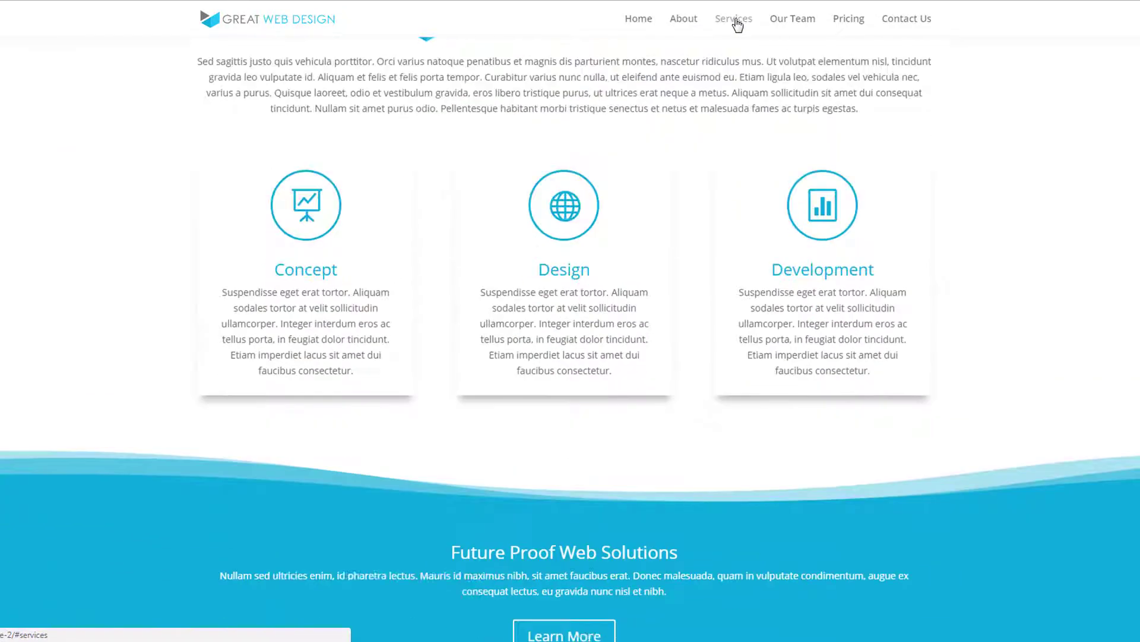
pyautogui.click(791, 22)
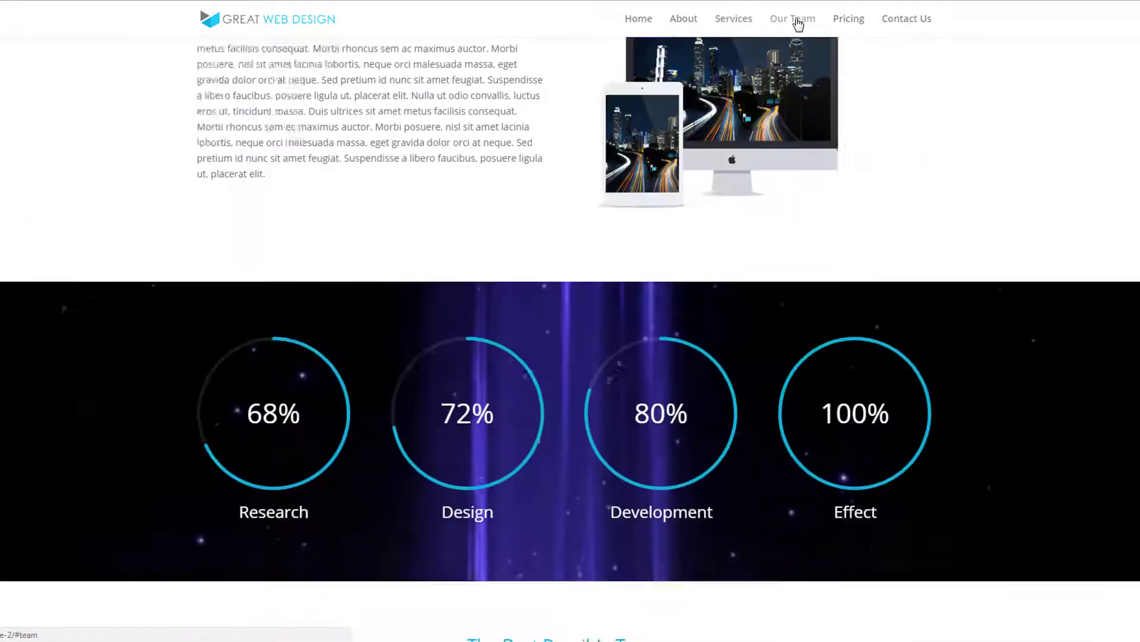
pyautogui.click(859, 24)
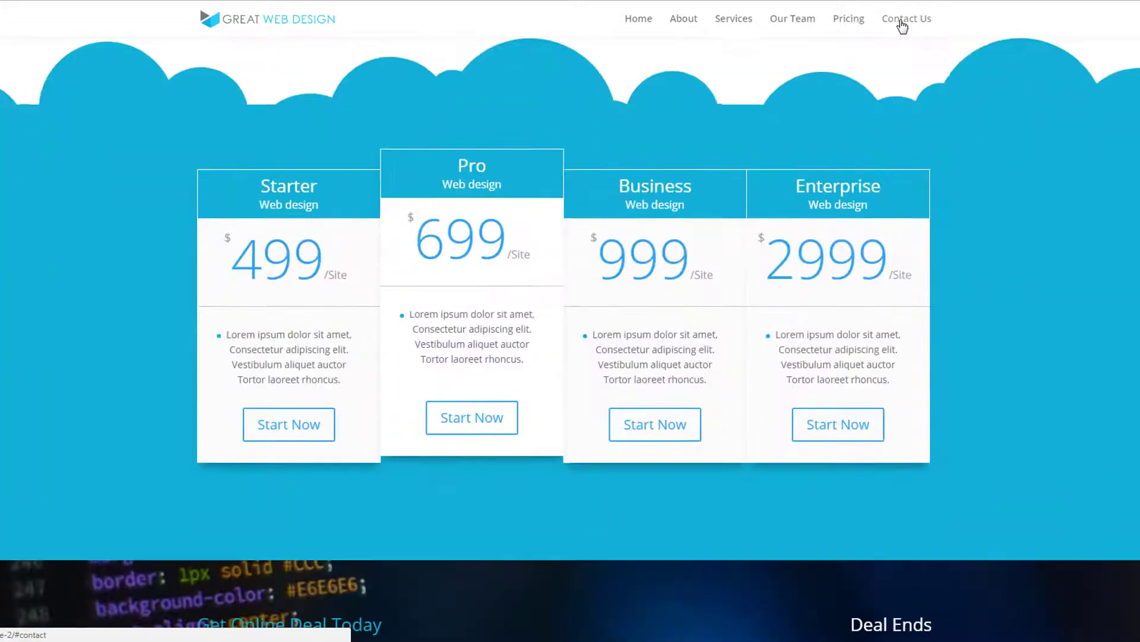
pyautogui.click(903, 22)
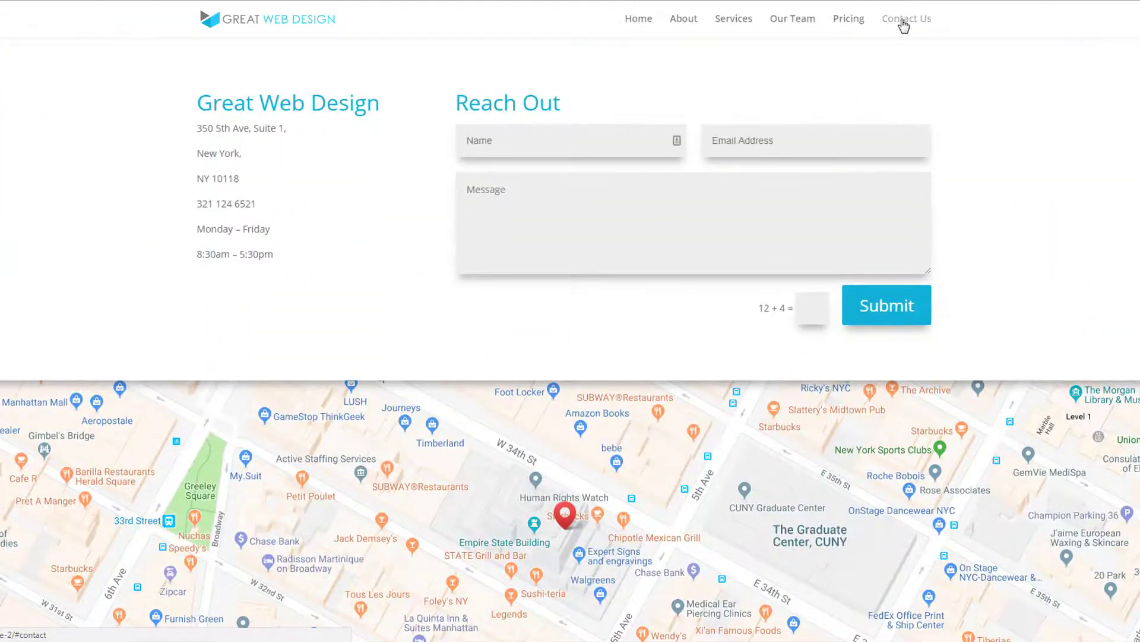
pyautogui.scroll(20, 1085, 526)
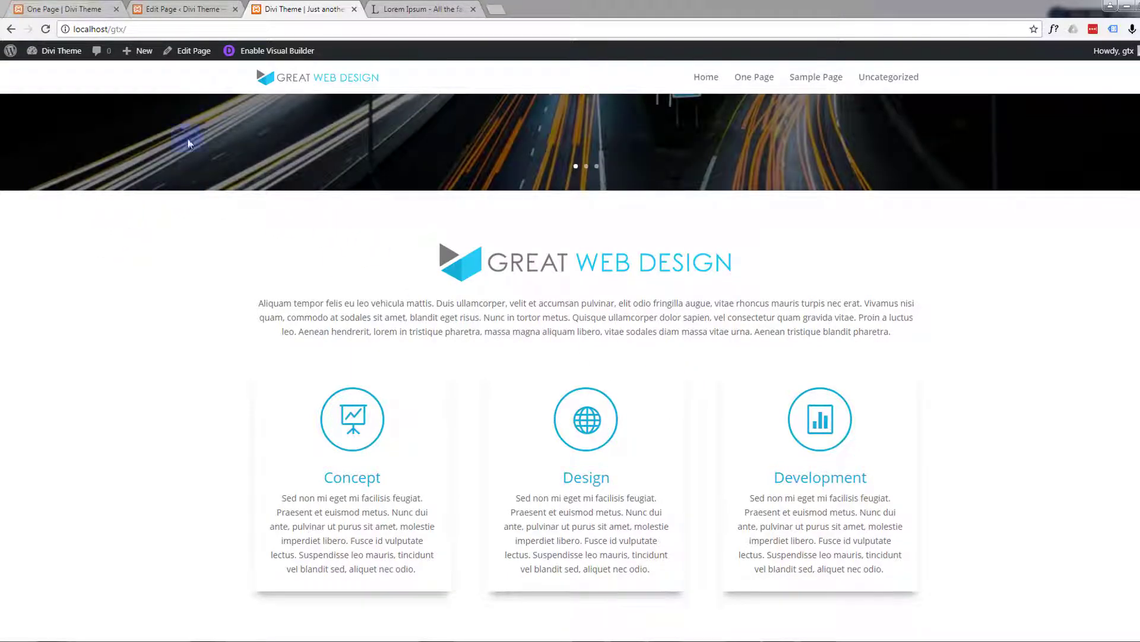
# - Enable the Visual Builder and add a regular section with a one-column row below the Concept, Design and Development blurbs
pyautogui.click(276, 53)
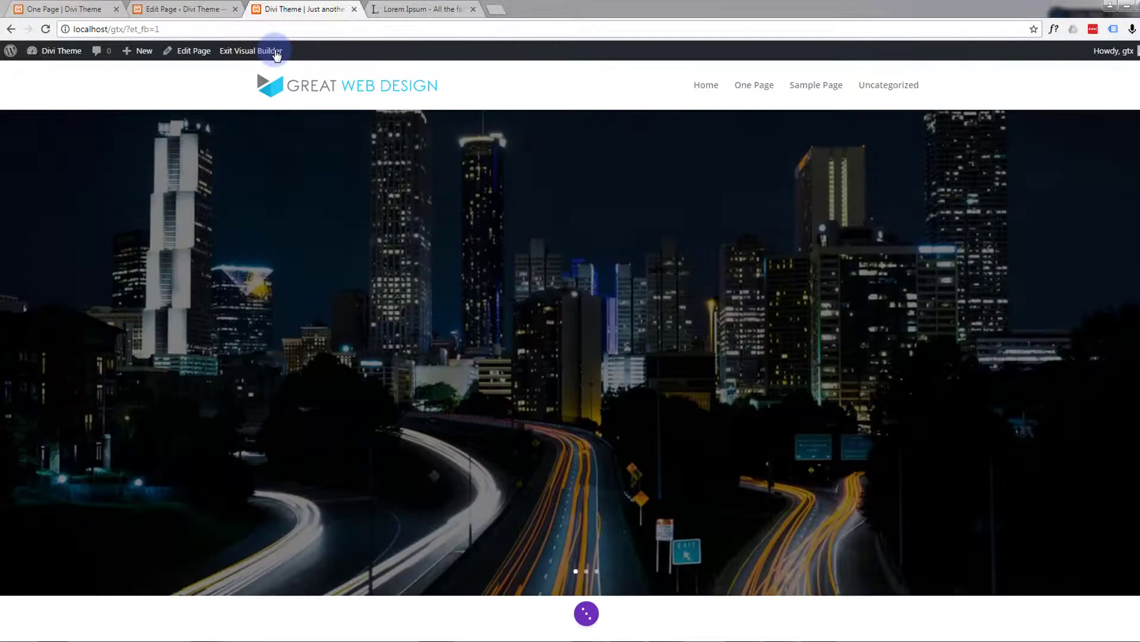
pyautogui.scroll(-7, 373, 455)
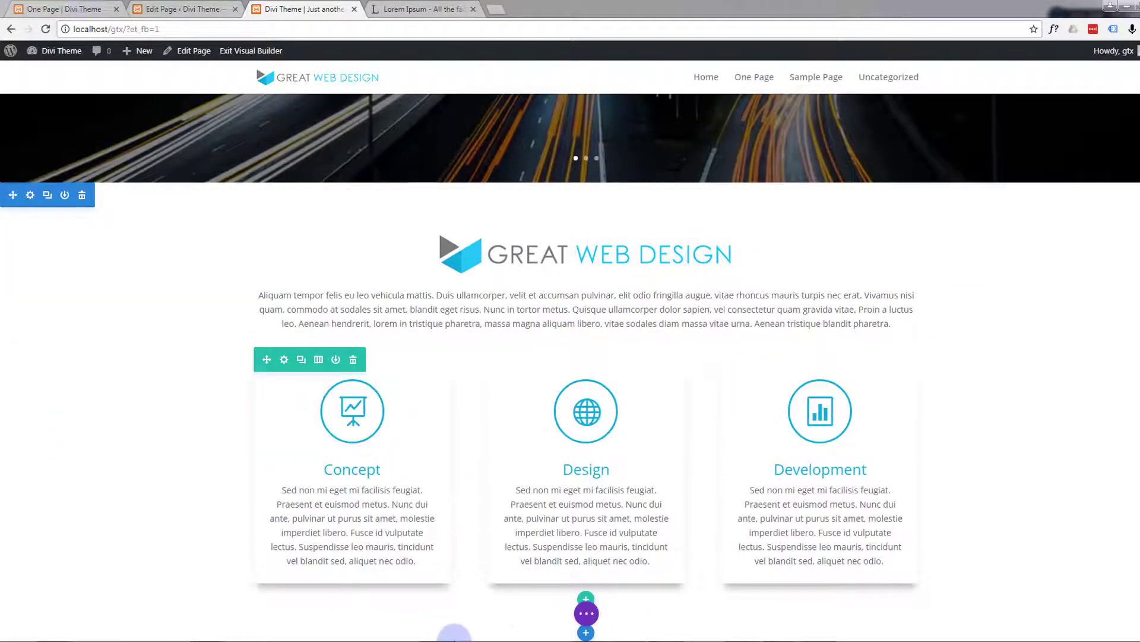
pyautogui.click(586, 632)
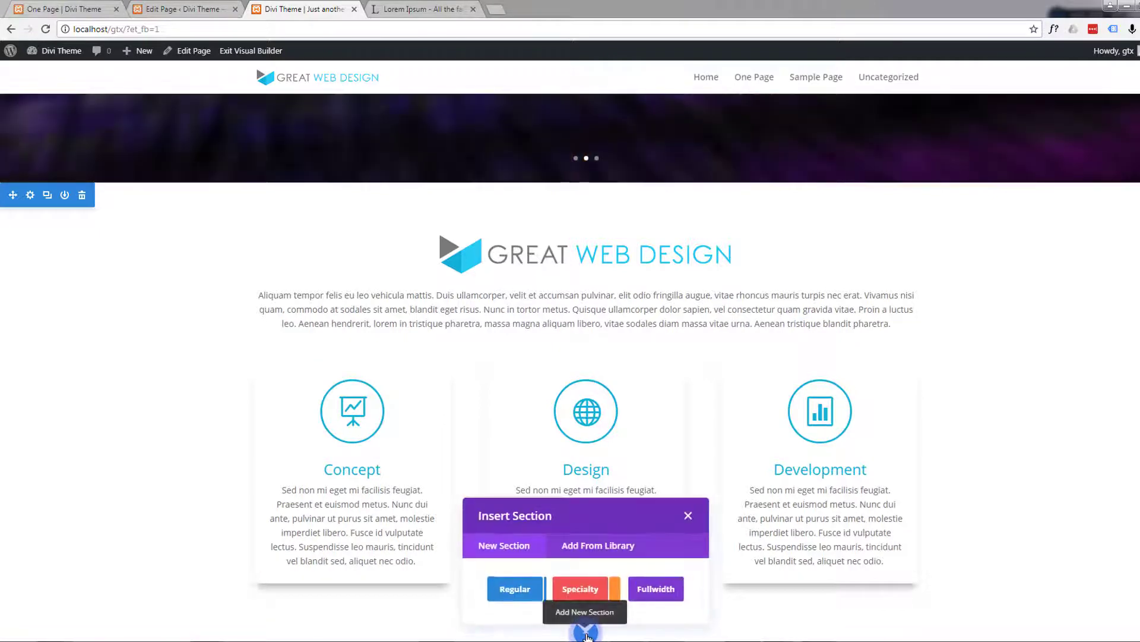
pyautogui.click(513, 593)
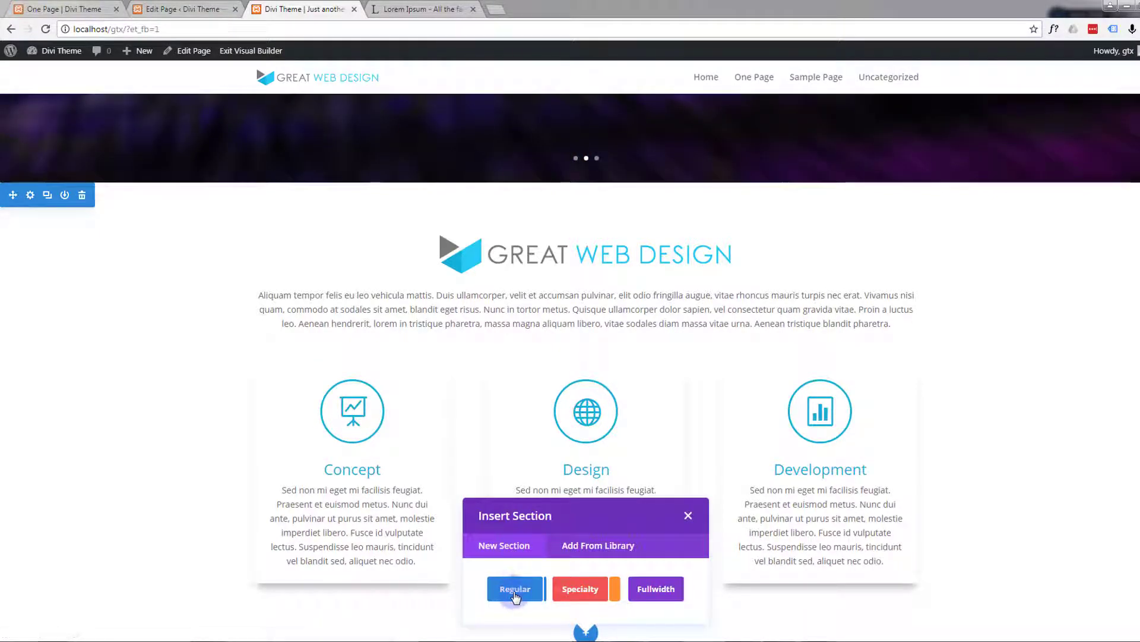
pyautogui.click(504, 542)
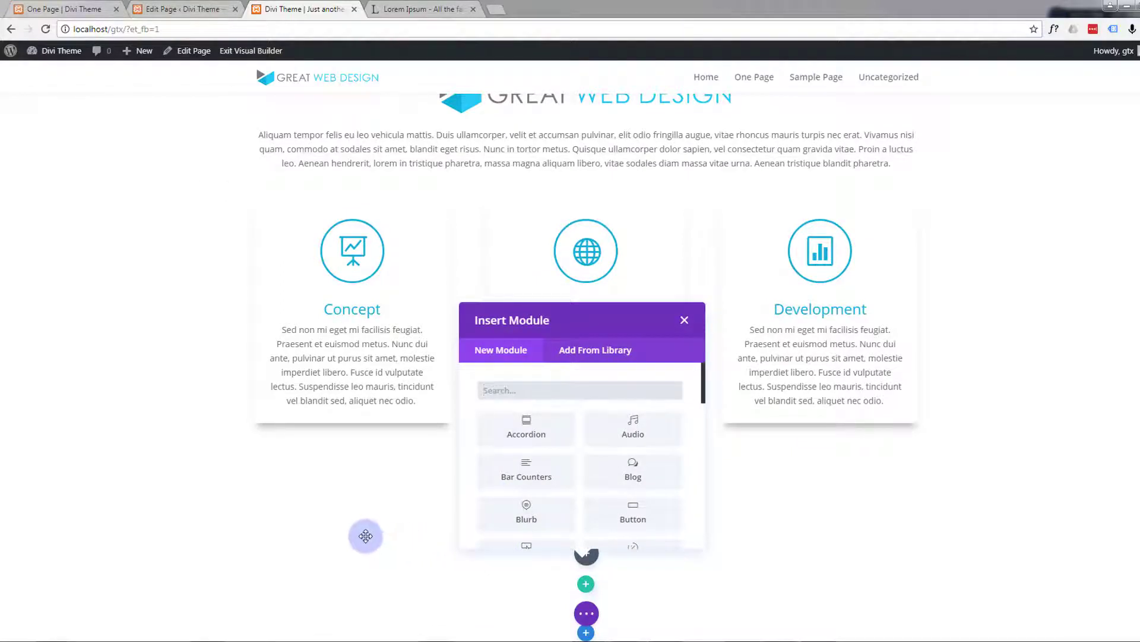
# - Insert a Call To Action module into the new section's row
pyautogui.scroll(-1, 568, 443)
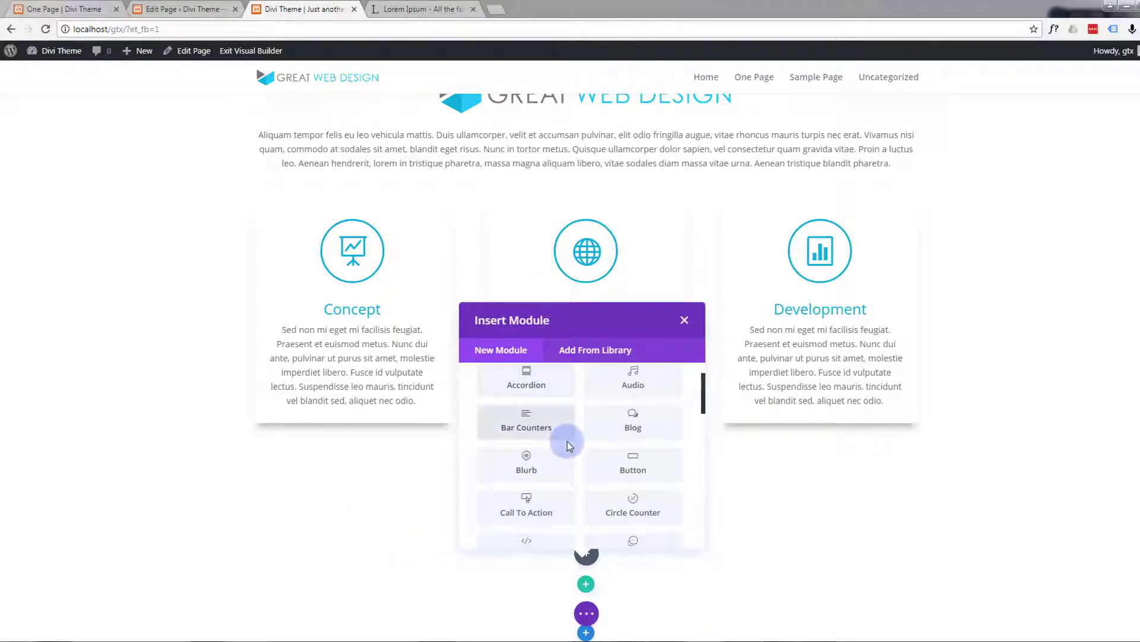
pyautogui.scroll(-3, 568, 441)
pyautogui.scroll(-7, 568, 446)
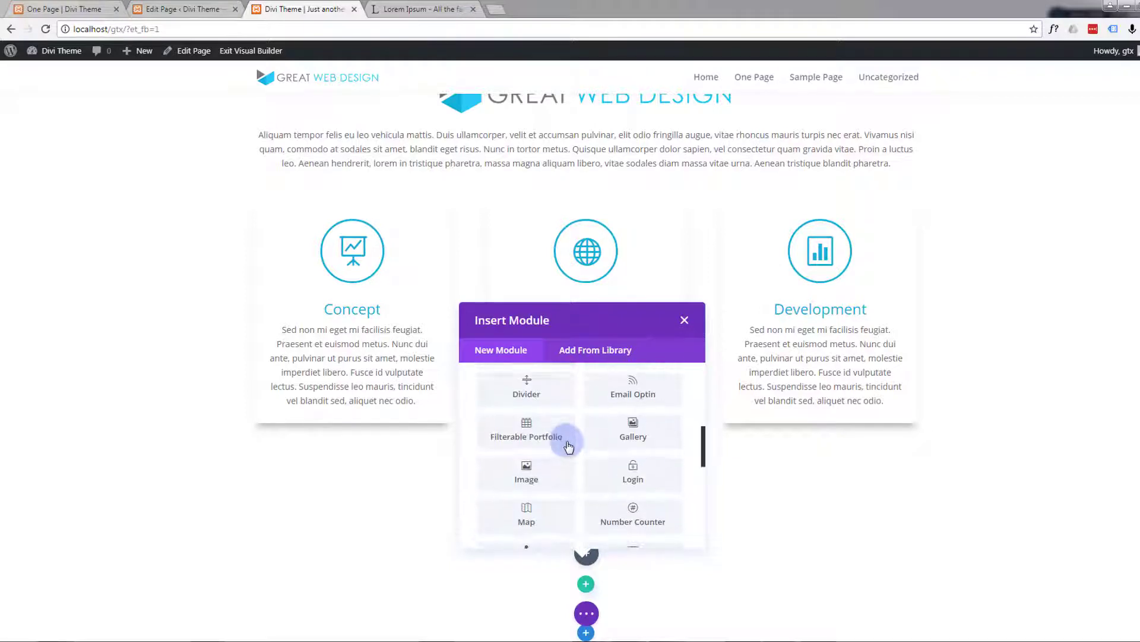
pyautogui.scroll(-2, 568, 447)
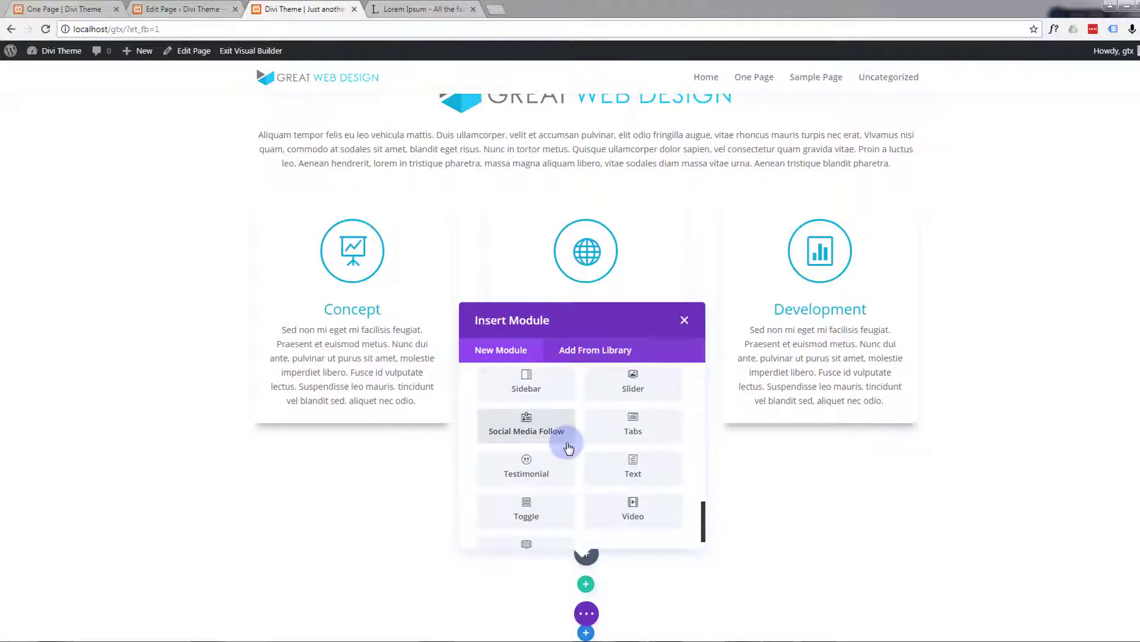
pyautogui.scroll(5, 569, 447)
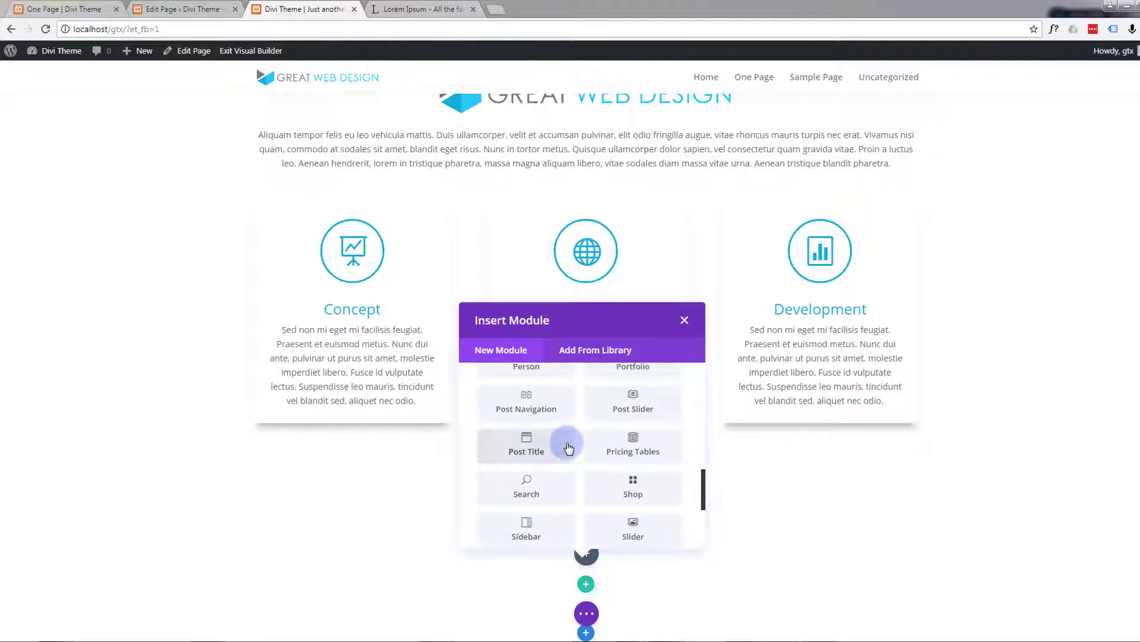
pyautogui.scroll(4, 569, 448)
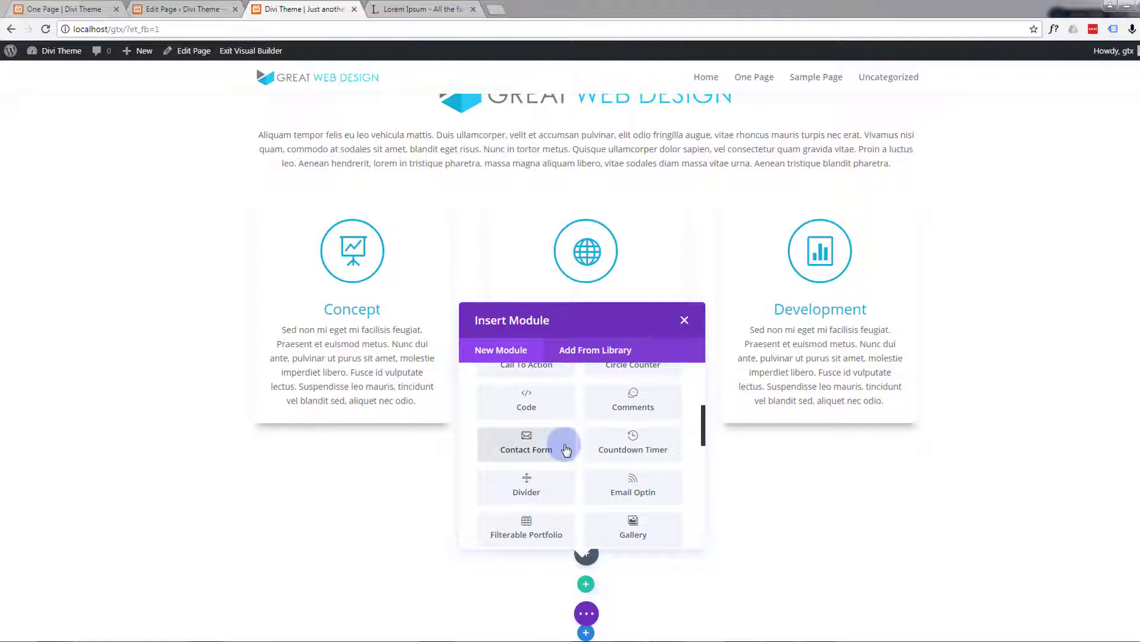
pyautogui.scroll(1, 566, 450)
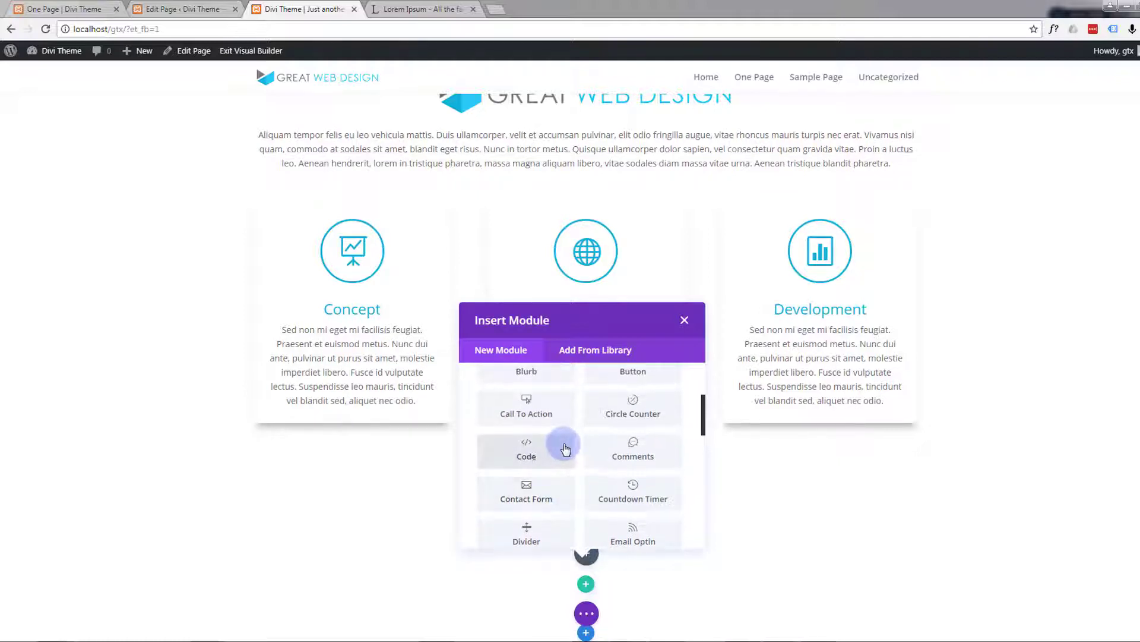
pyautogui.click(538, 419)
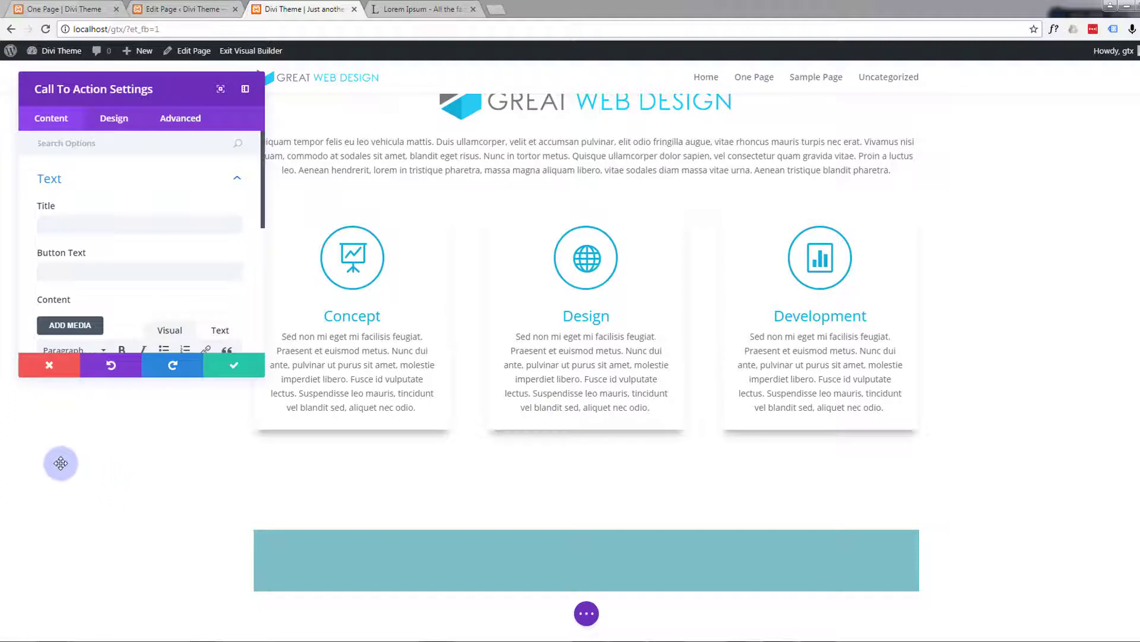
# - Set the call to action's title to "Future Proof Web Solutions" and its button text to "Learn More"
pyautogui.click(82, 224)
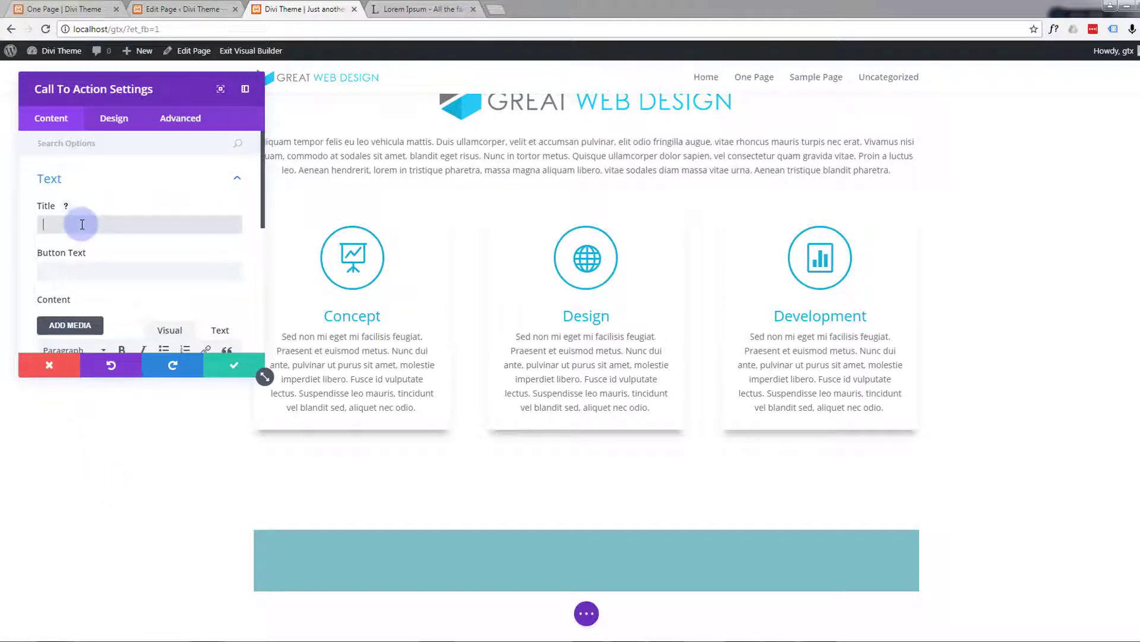
pyautogui.write('Futu')
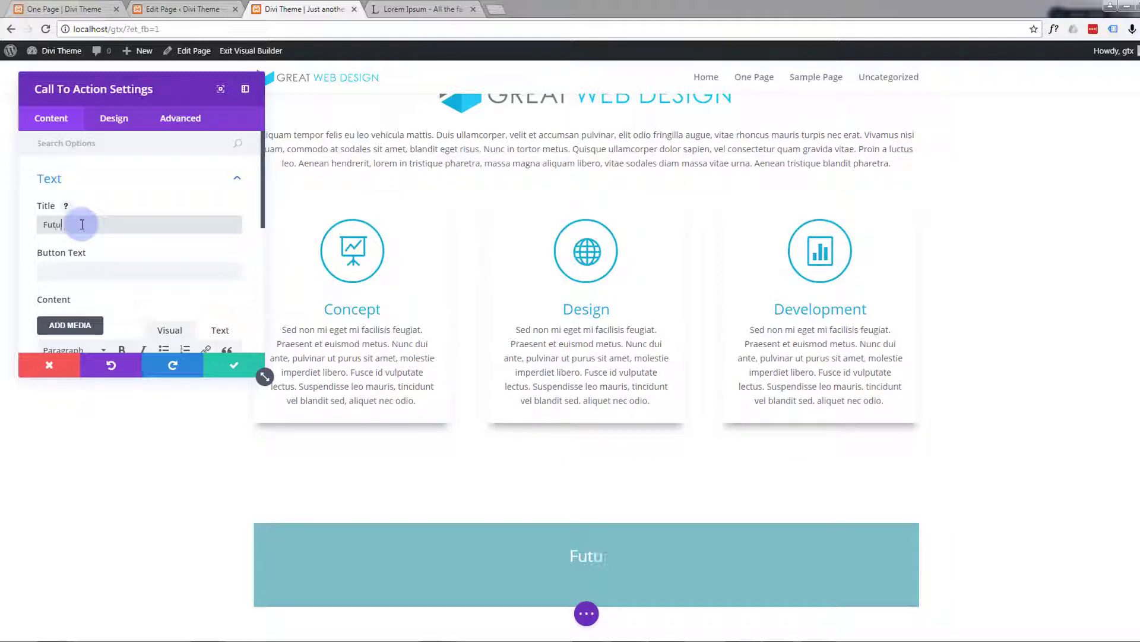
pyautogui.write('re Proof We')
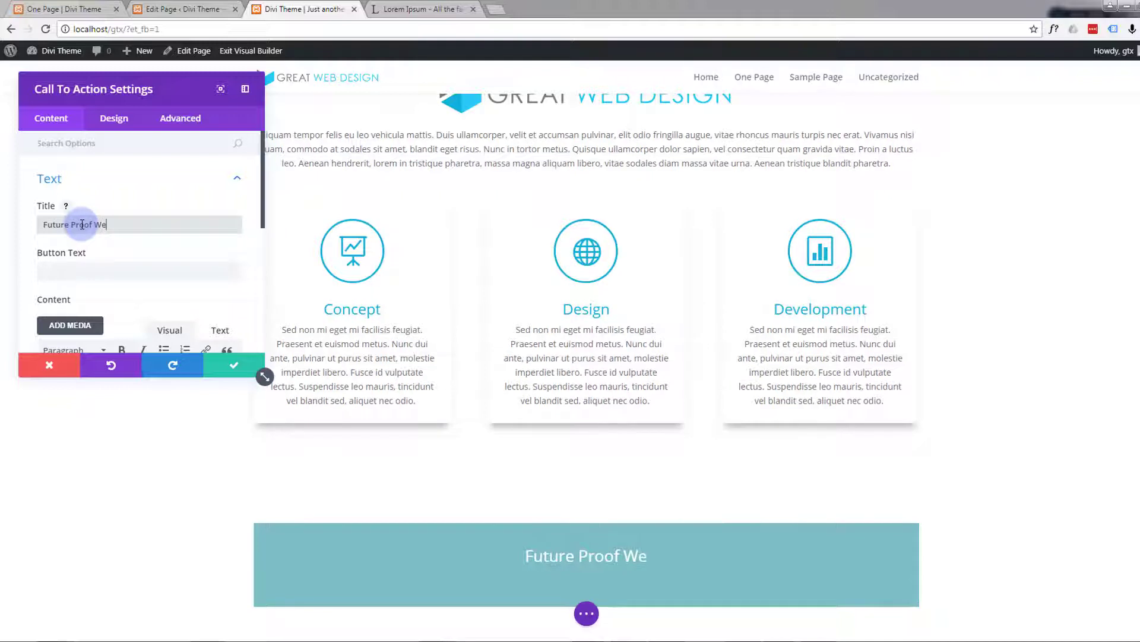
pyautogui.write('b Solutions')
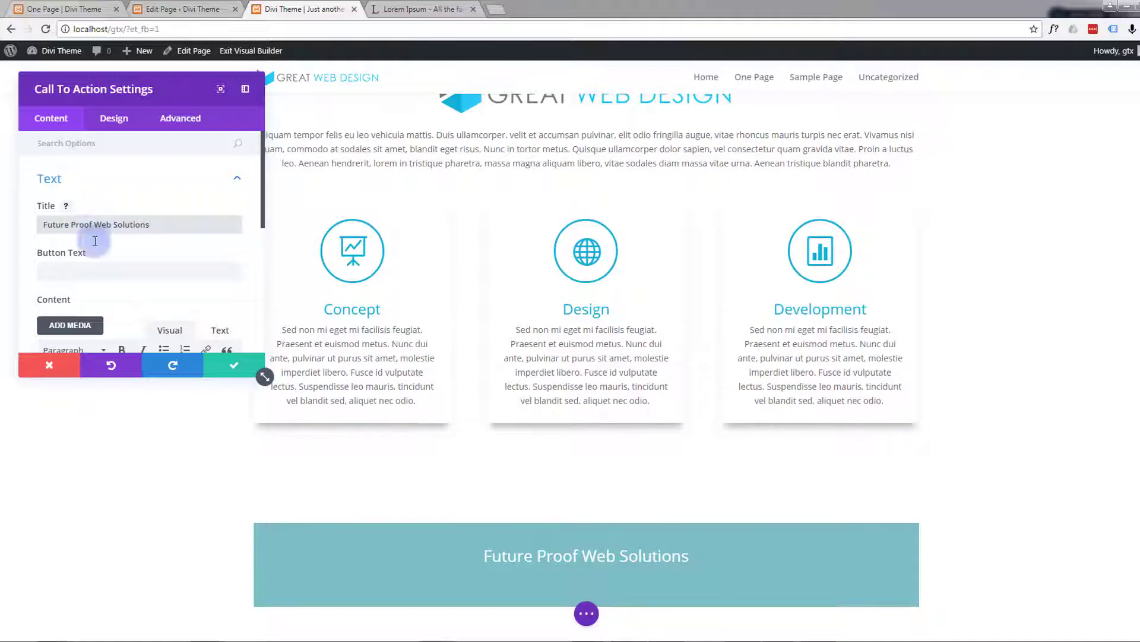
pyautogui.click(59, 271)
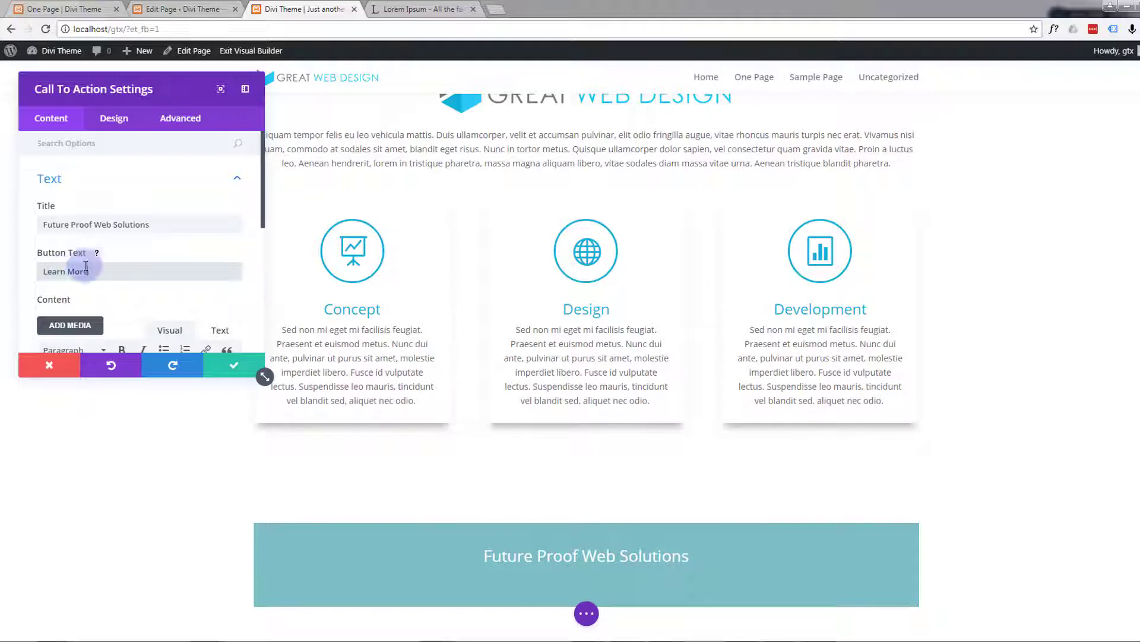
pyautogui.scroll(-2, 127, 240)
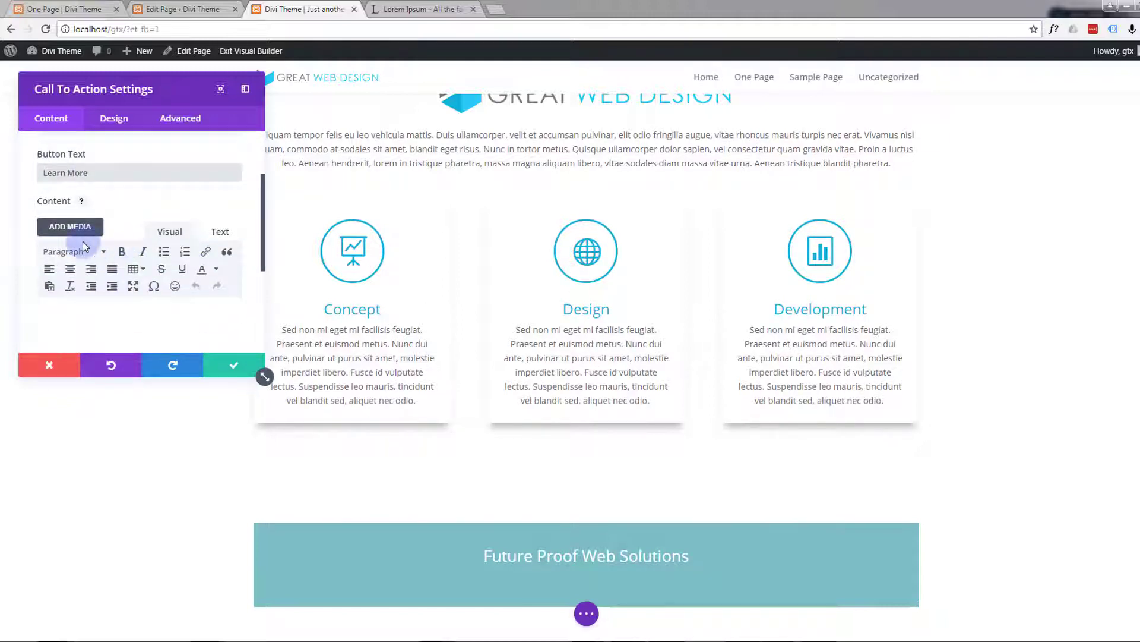
pyautogui.scroll(-1, 78, 244)
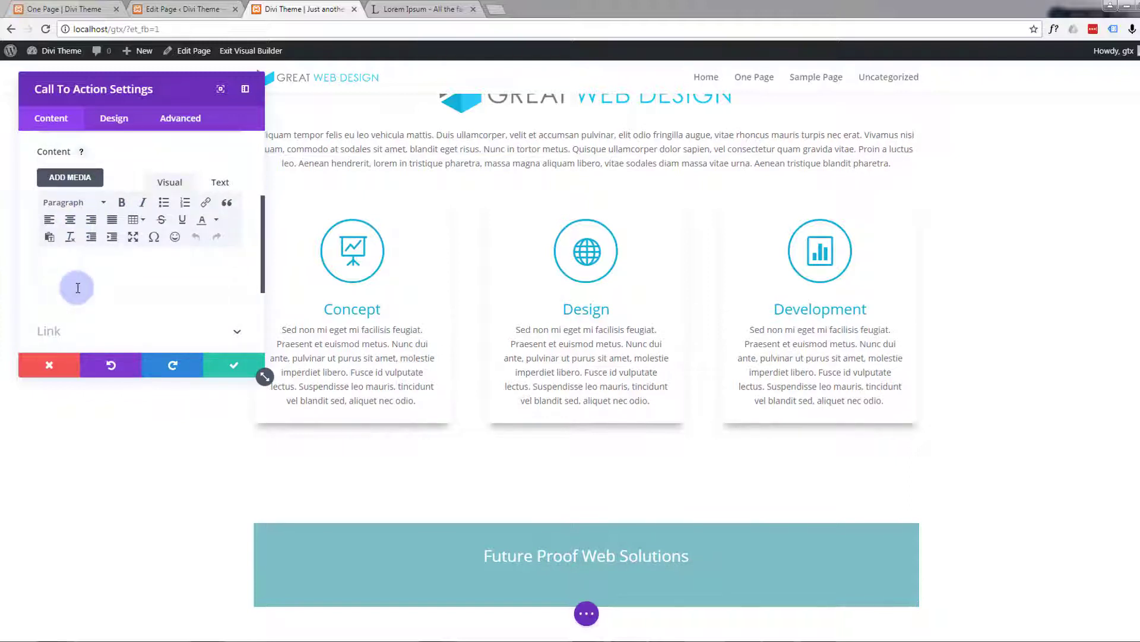
# - Copy the Lorem Ipsum text from "Nam at vulputate erat" to "viverra hendrerit." into the call to action's content
pyautogui.click(429, 9)
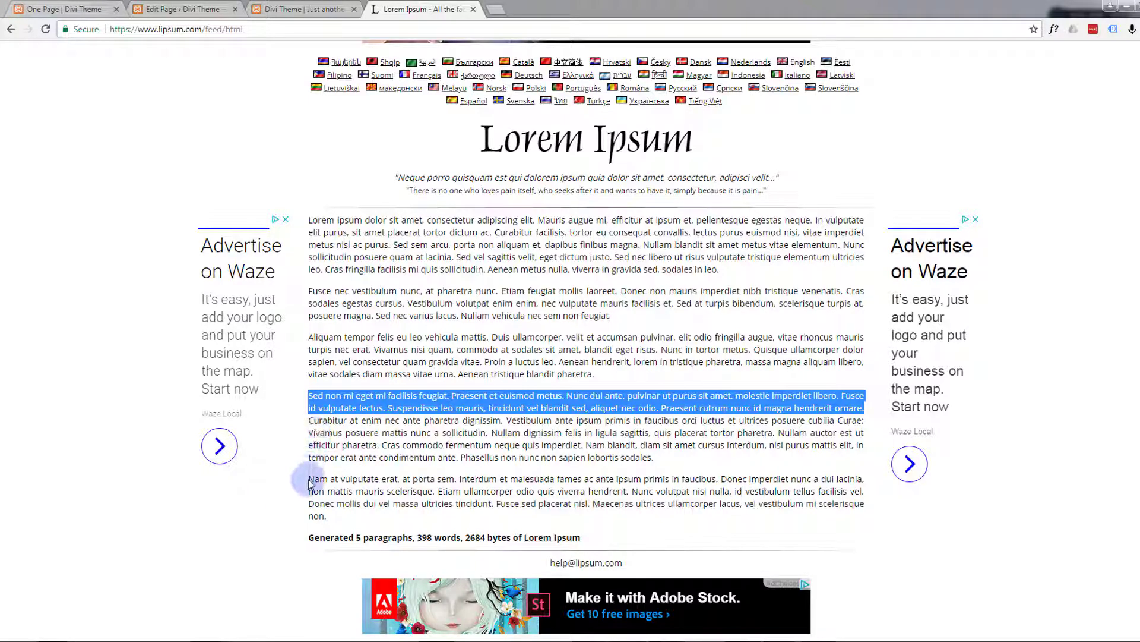
pyautogui.moveTo(307, 478); pyautogui.dragTo(631, 494)
pyautogui.hotkey('ctrl', 'c')
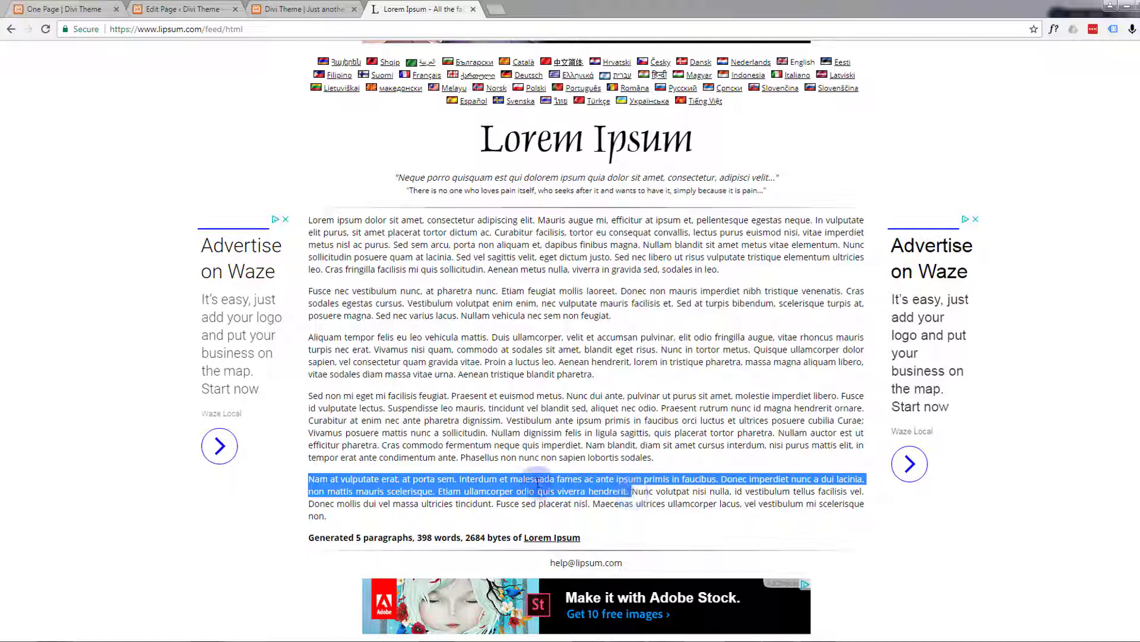
pyautogui.click(284, 10)
pyautogui.click(83, 271)
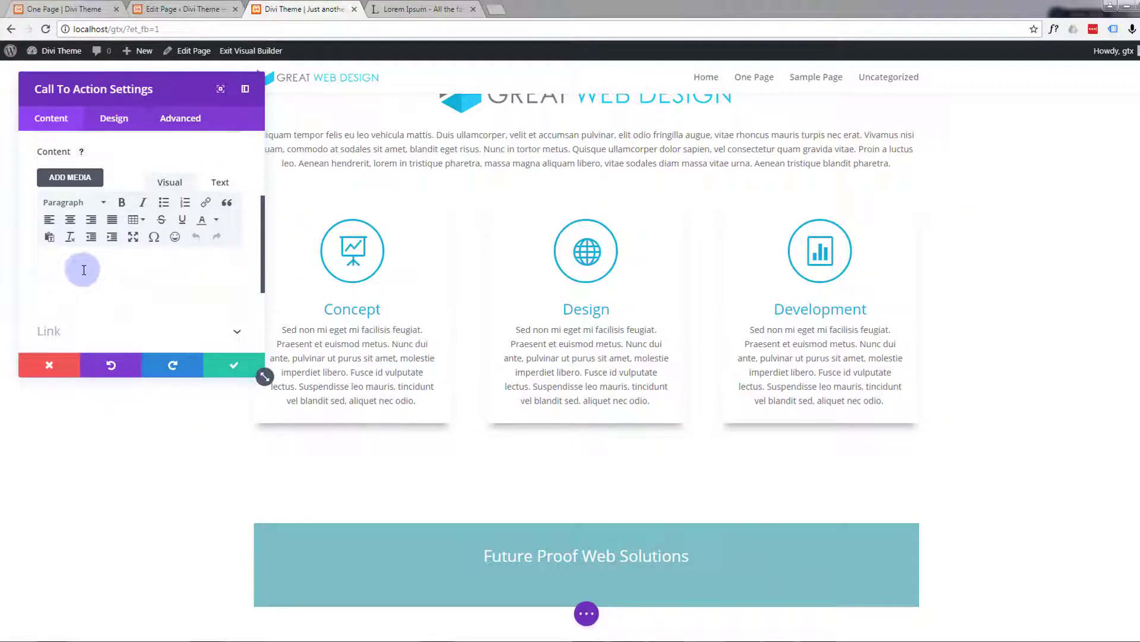
pyautogui.hotkey('ctrl', 'v')
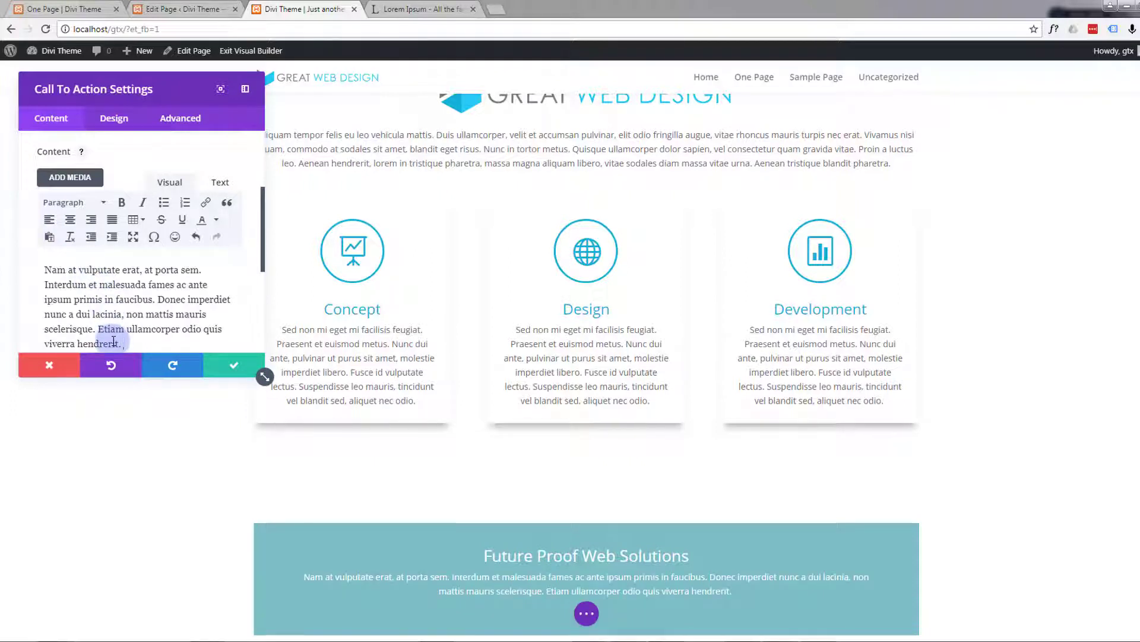
pyautogui.scroll(-1, 315, 451)
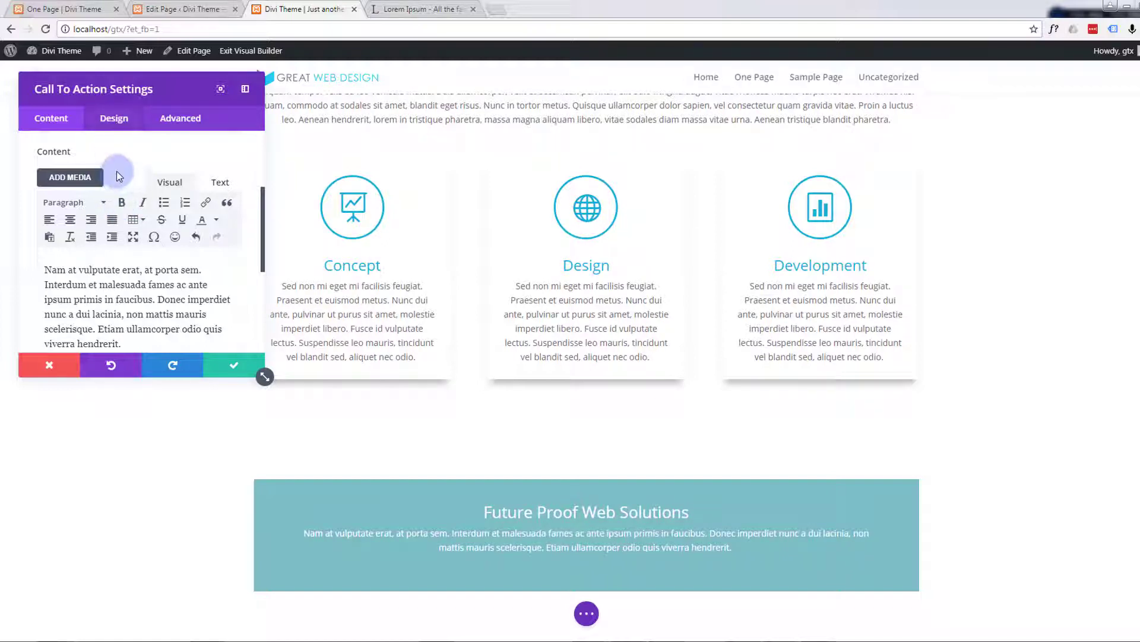
# - Set the call to action's background color to #12b1d6
pyautogui.scroll(-4, 121, 171)
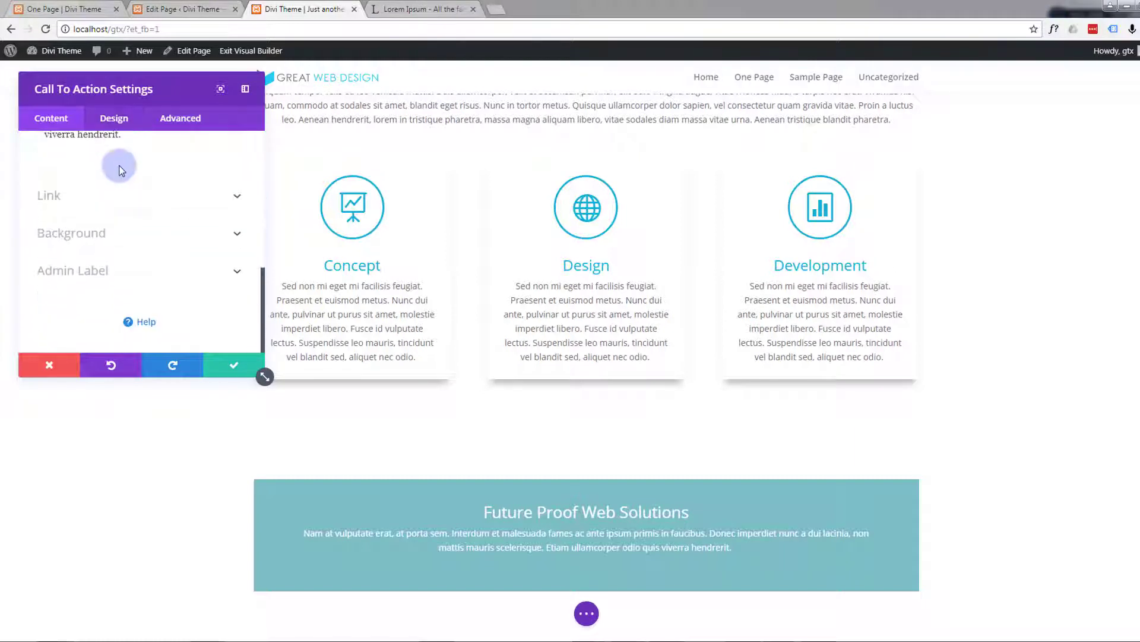
pyautogui.click(237, 232)
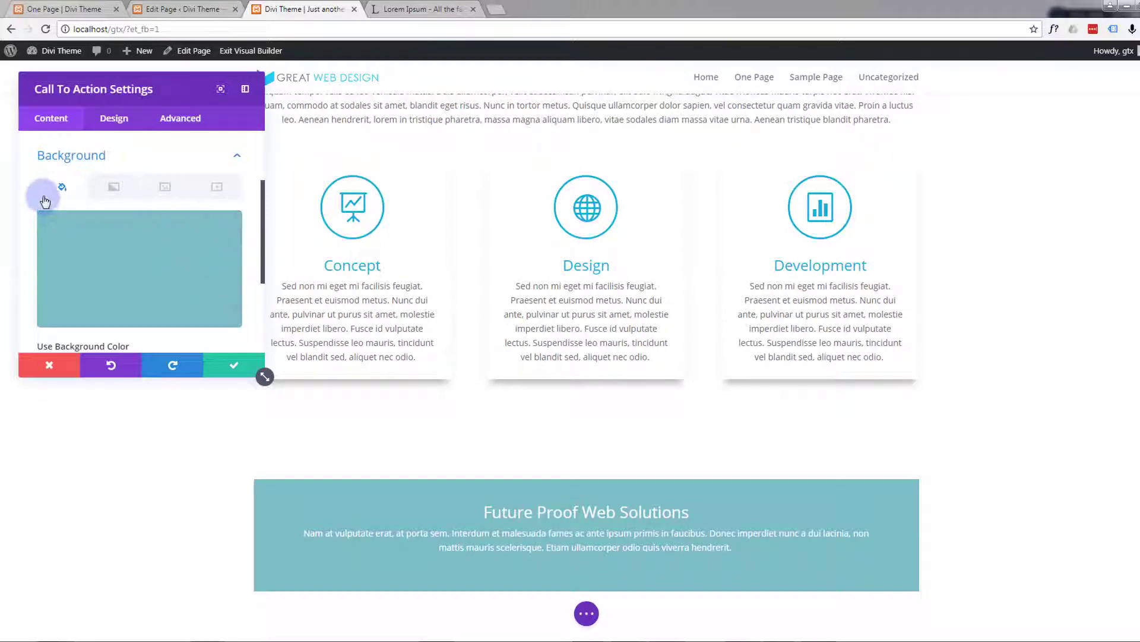
pyautogui.moveTo(237, 245)
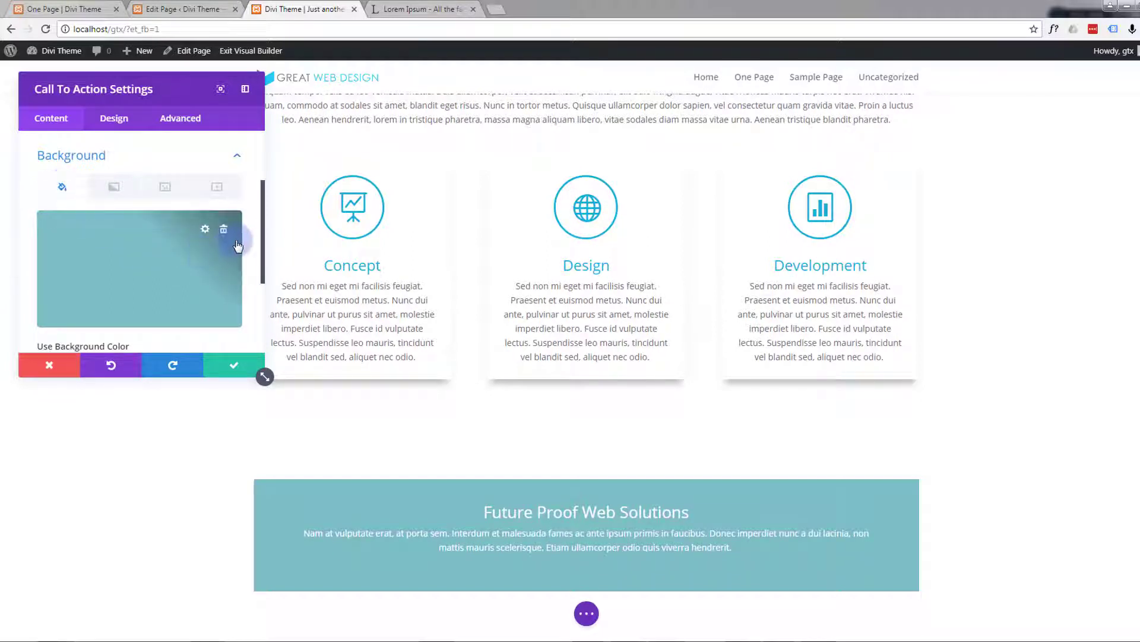
pyautogui.click(205, 232)
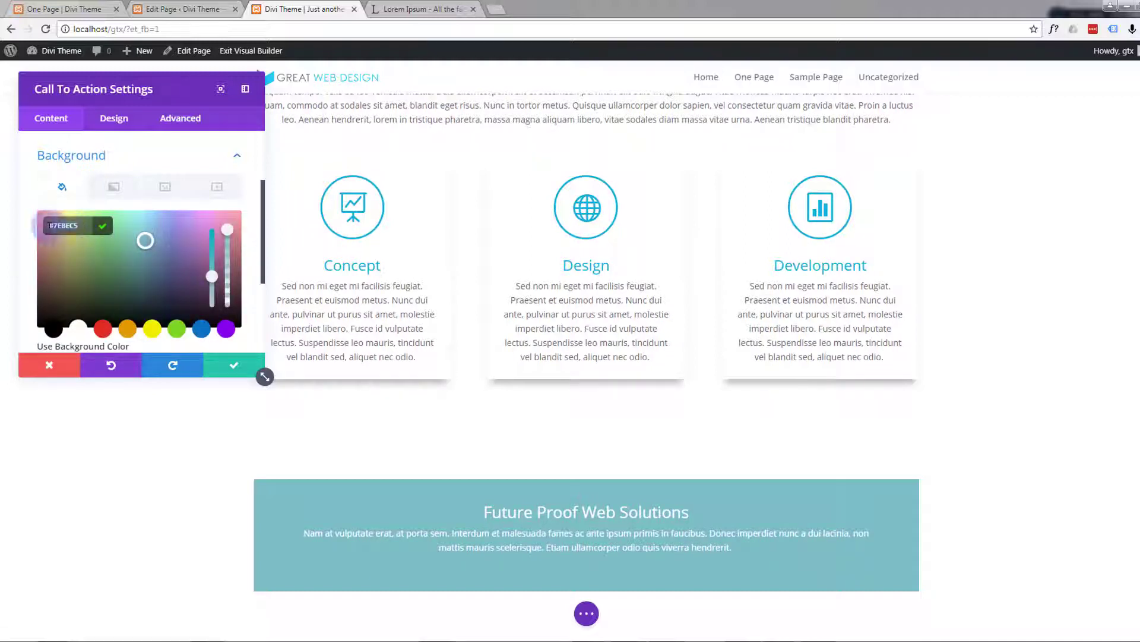
pyautogui.write('#12b1d6')
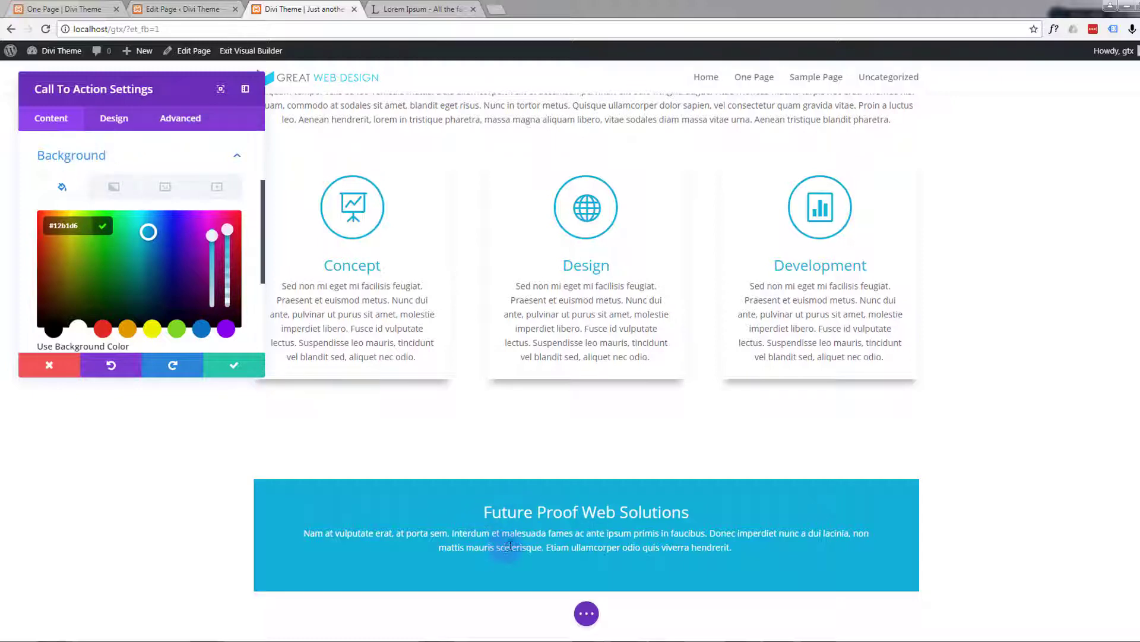
pyautogui.click(42, 123)
# - Set the call to action's button URL to "#" and save the module's settings
pyautogui.scroll(-3, 109, 204)
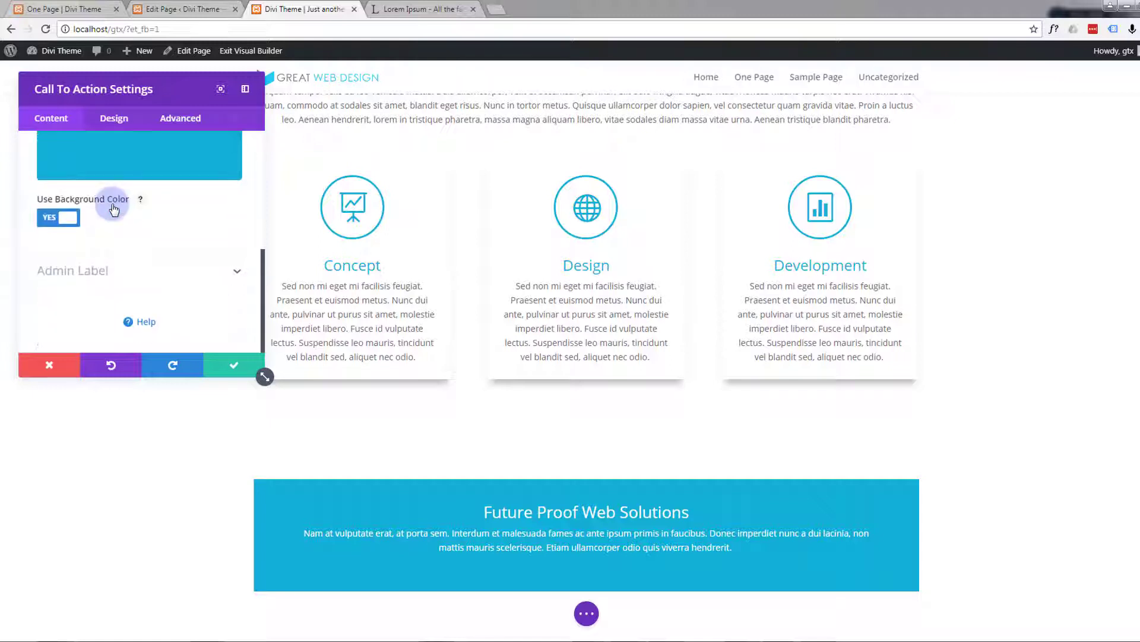
pyautogui.scroll(4, 113, 205)
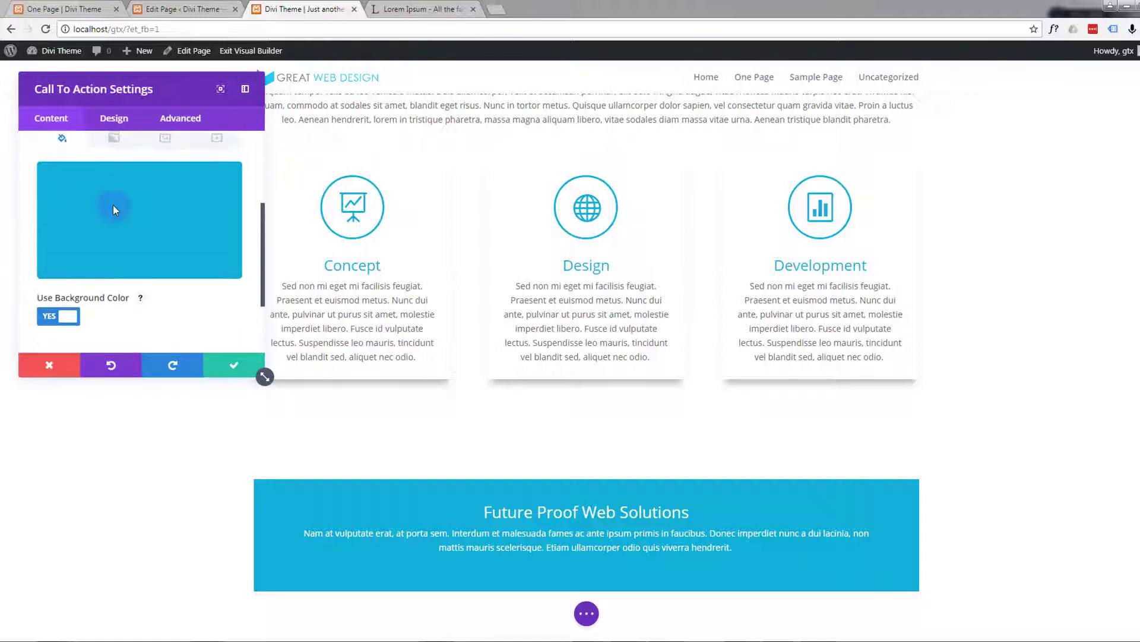
pyautogui.scroll(1, 50, 146)
pyautogui.click(63, 181)
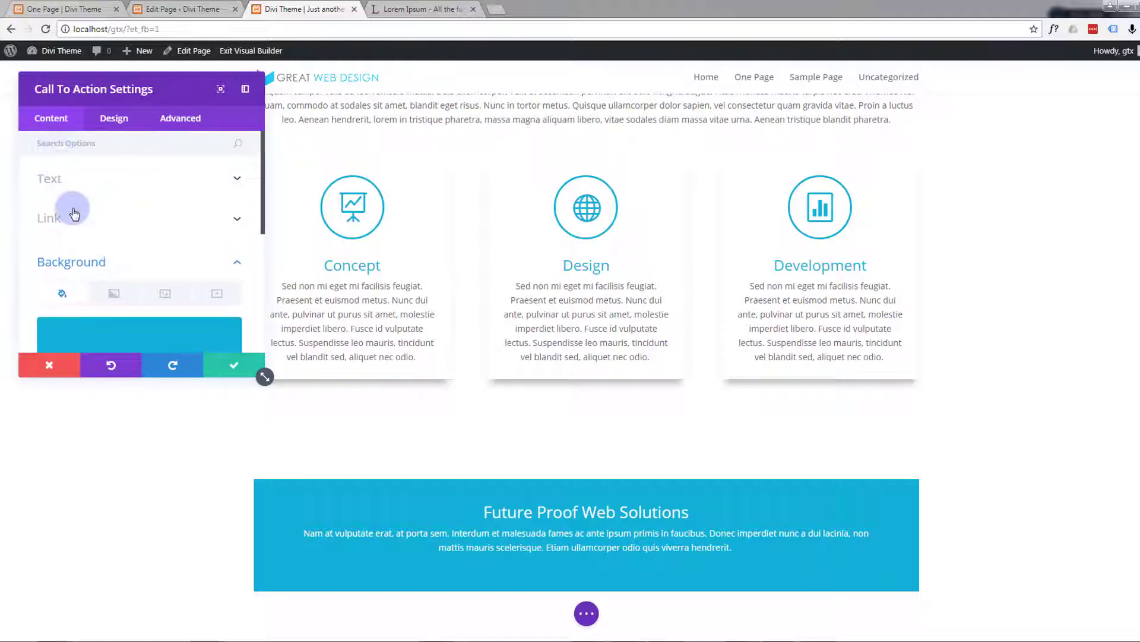
pyautogui.scroll(-6, 107, 211)
pyautogui.click(235, 210)
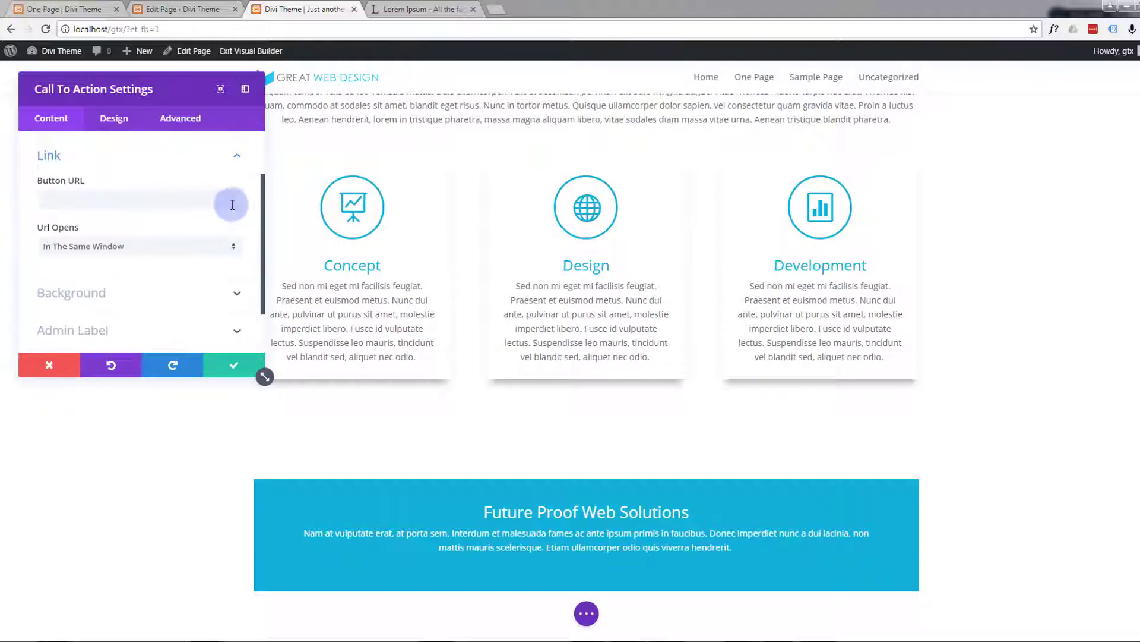
pyautogui.click(90, 200)
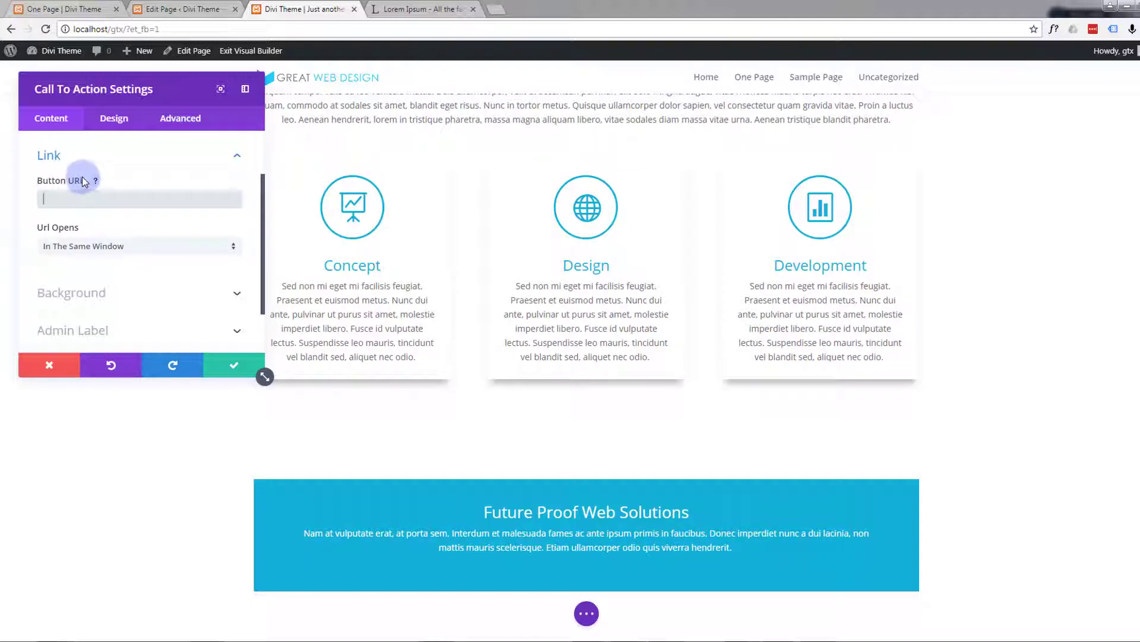
pyautogui.write('#')
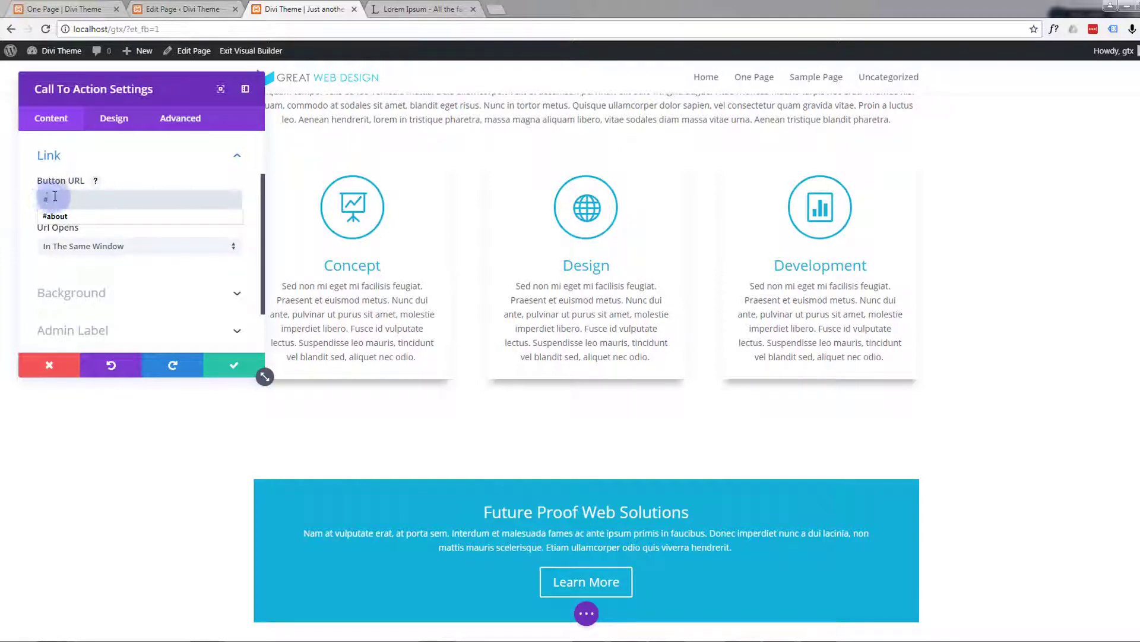
pyautogui.click(162, 318)
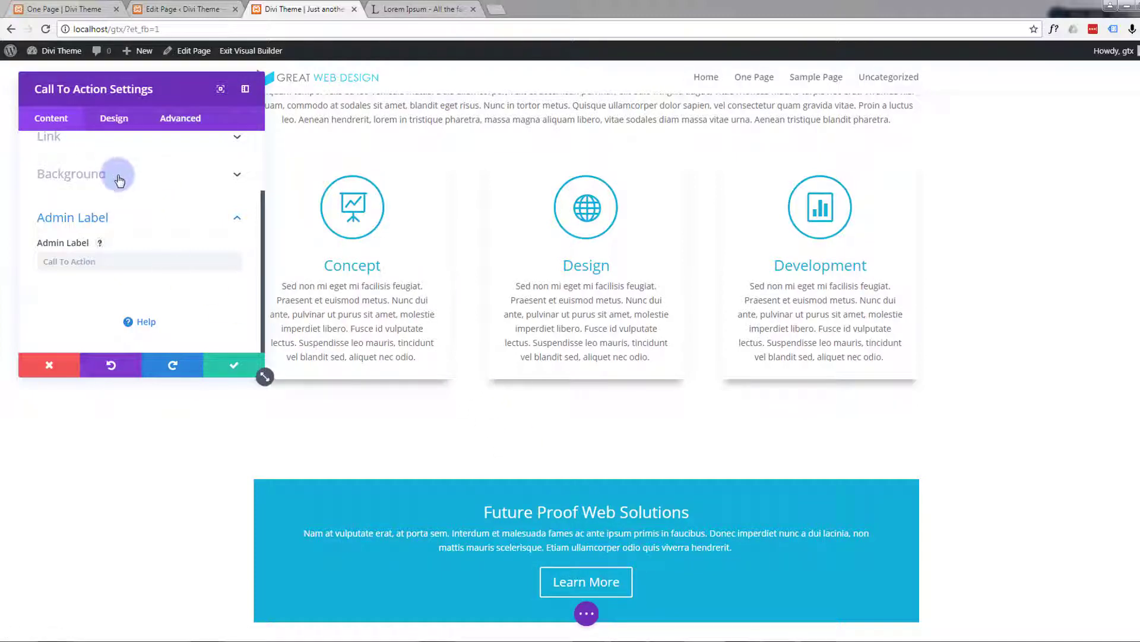
pyautogui.click(234, 366)
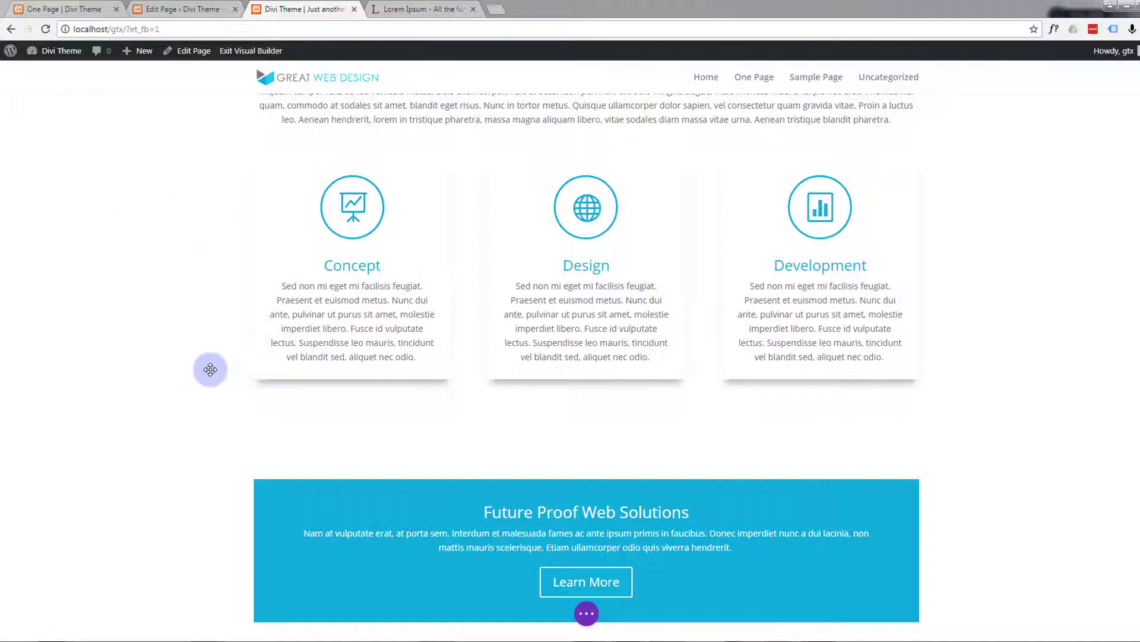
# - Set the background color of the section containing the call to action to #12b1d6 and save the section settings
pyautogui.moveTo(211, 527)
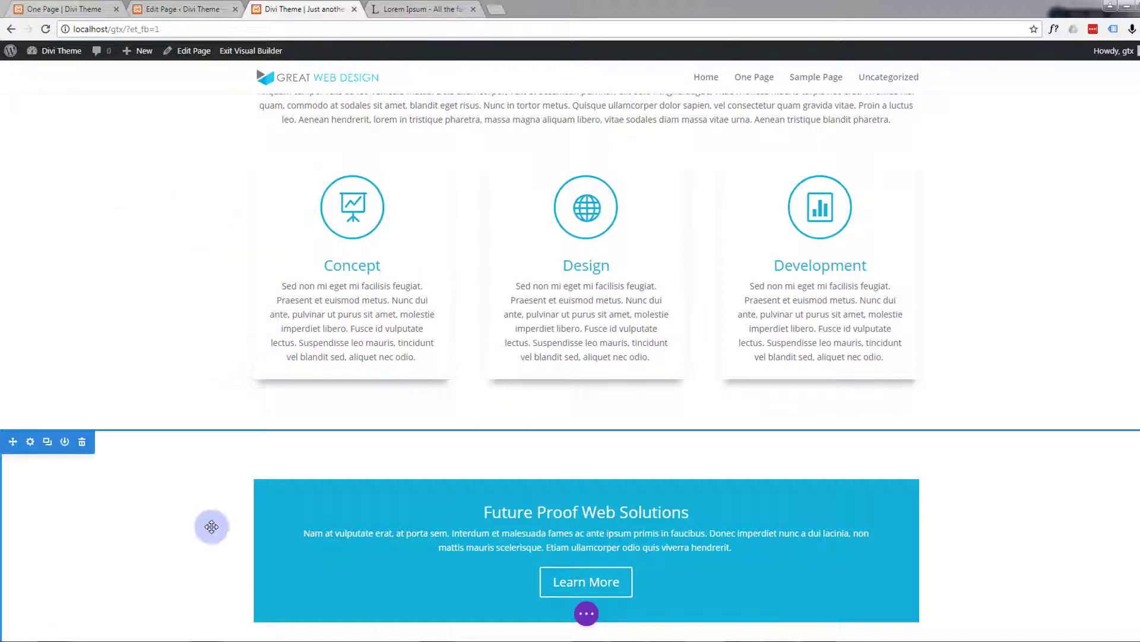
pyautogui.click(31, 442)
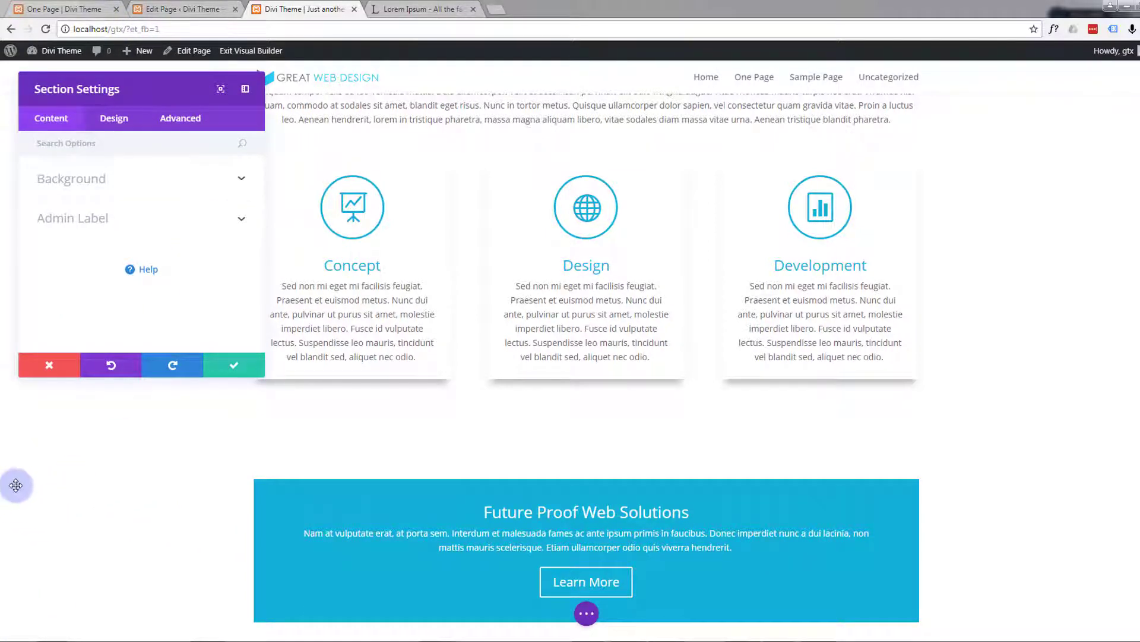
pyautogui.click(59, 122)
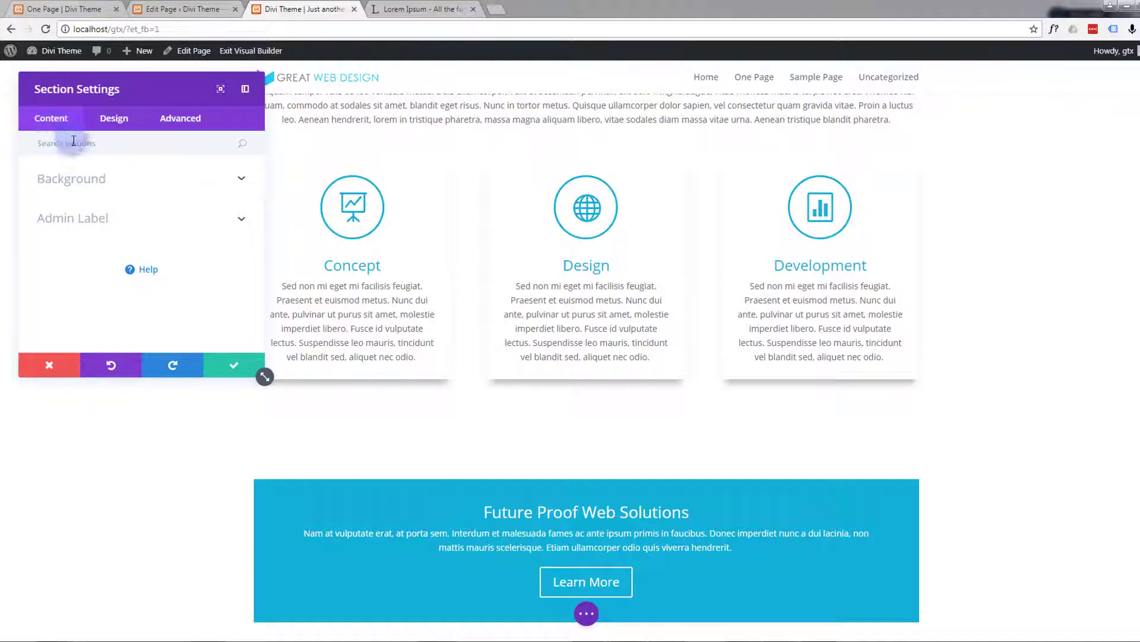
pyautogui.click(235, 181)
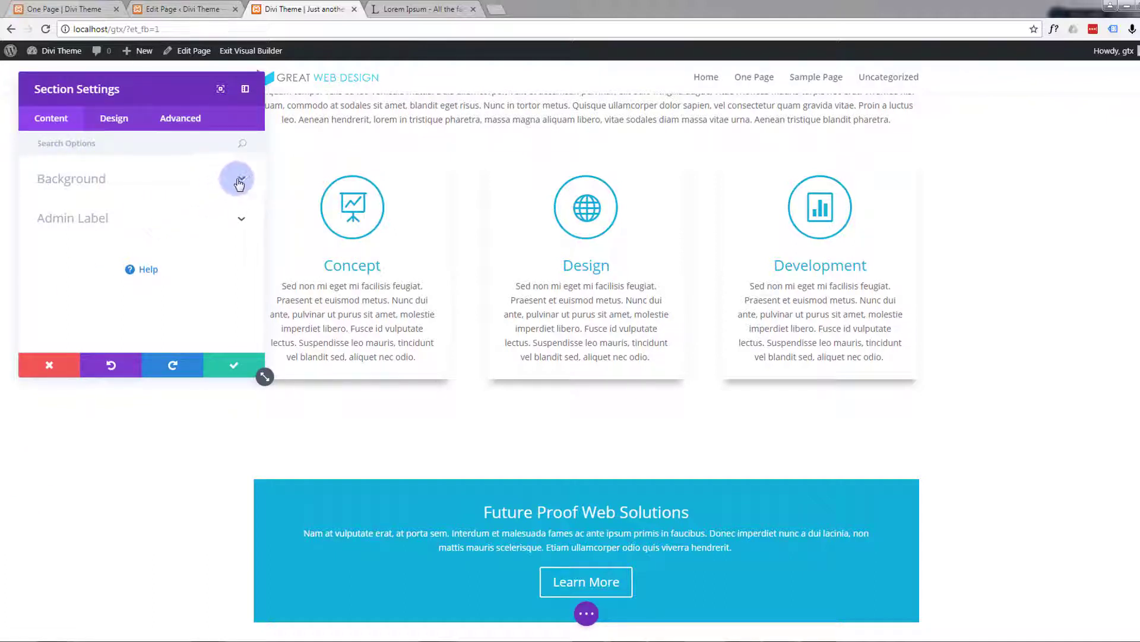
pyautogui.click(61, 212)
pyautogui.click(134, 294)
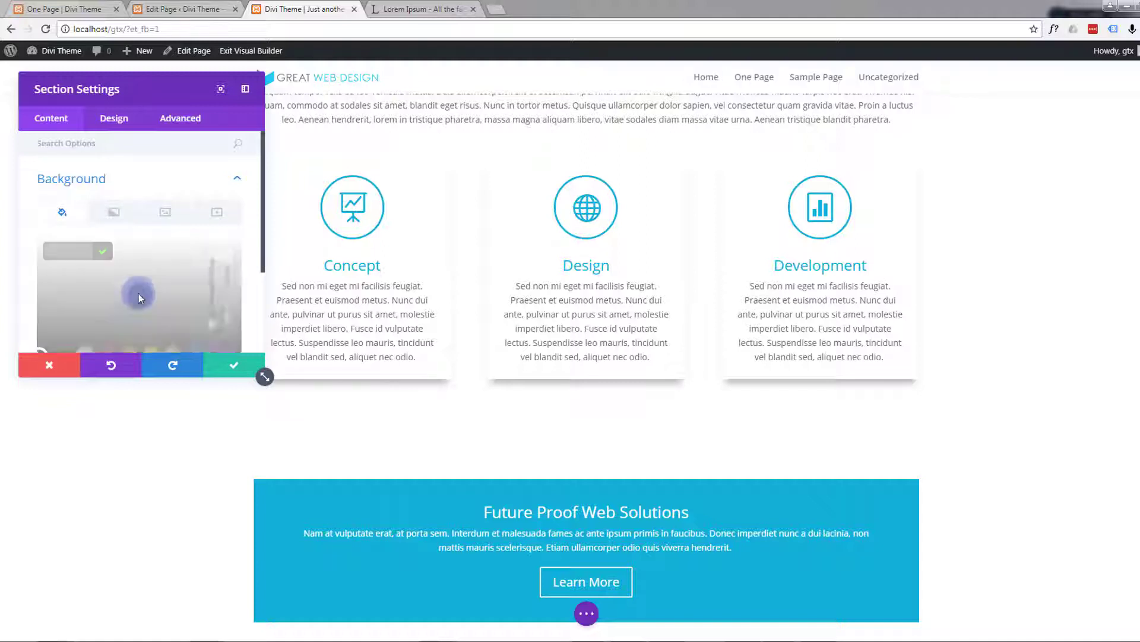
pyautogui.click(74, 246)
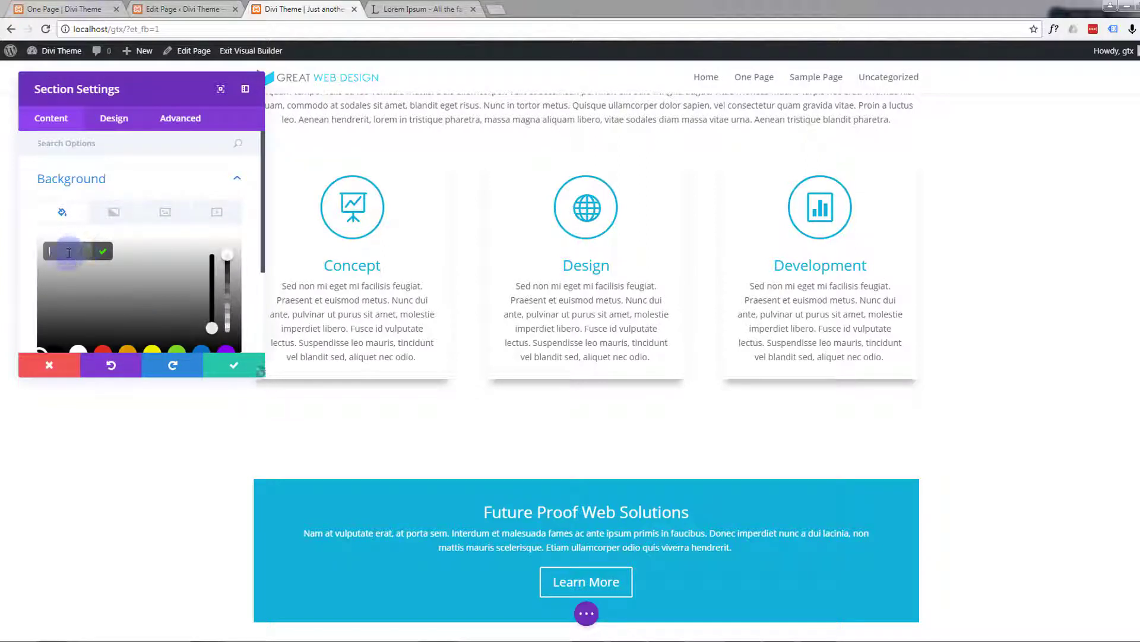
pyautogui.click(172, 218)
pyautogui.write('#12b1d6')
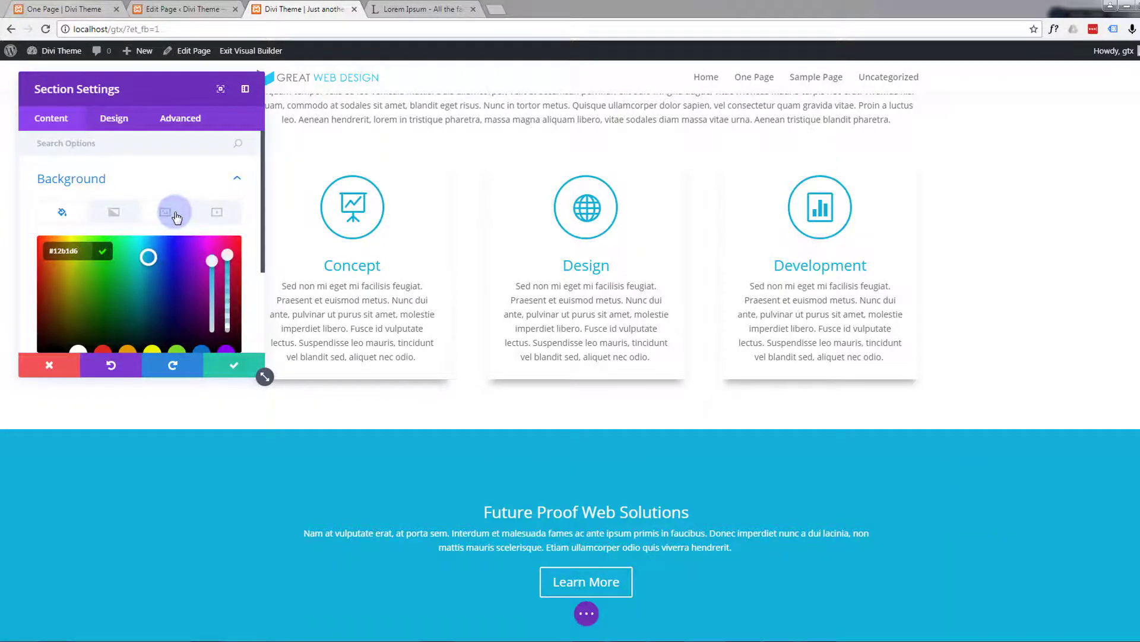
pyautogui.click(170, 143)
pyautogui.click(233, 370)
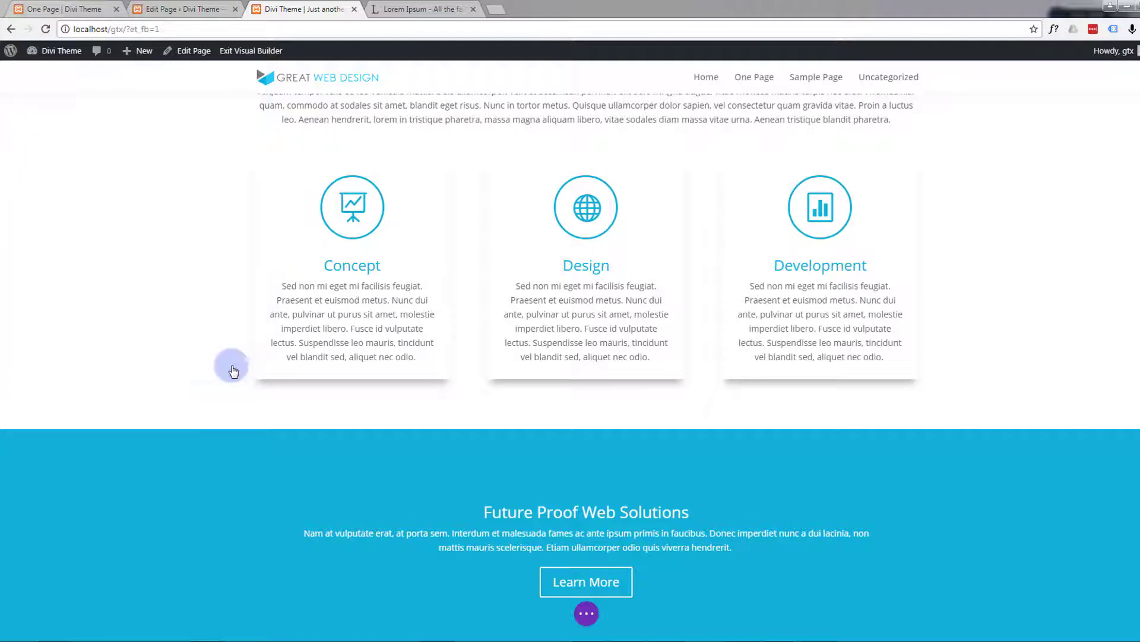
# - Reduce the top and bottom padding of the blue call-to-action section
pyautogui.scroll(-1, 186, 331)
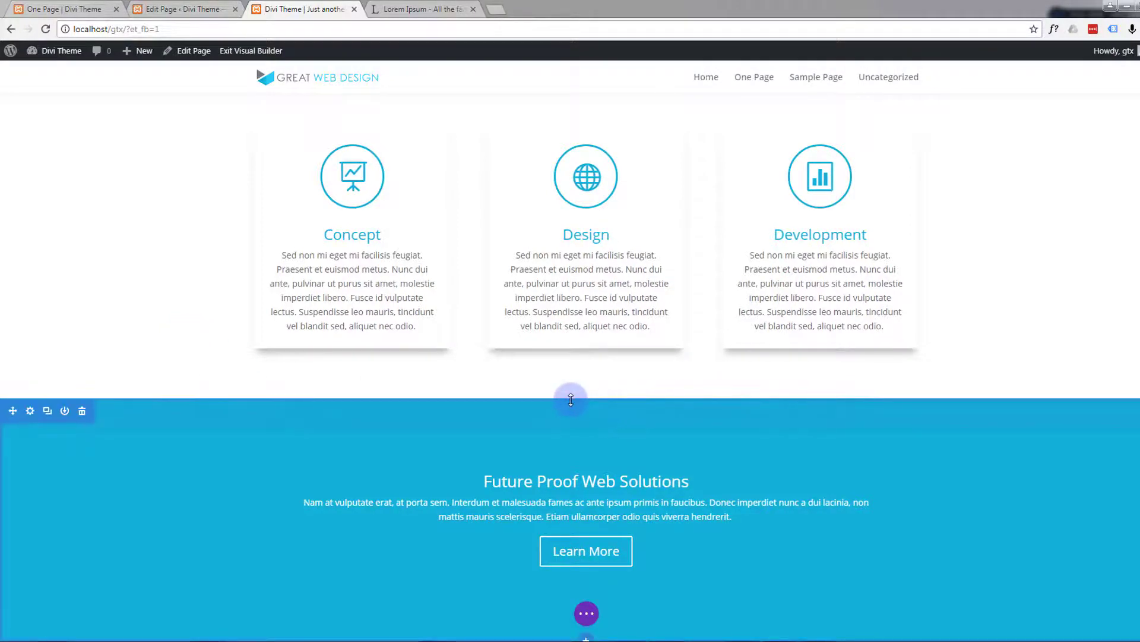
pyautogui.moveTo(571, 400); pyautogui.dragTo(576, 367)
pyautogui.scroll(-1, 698, 627)
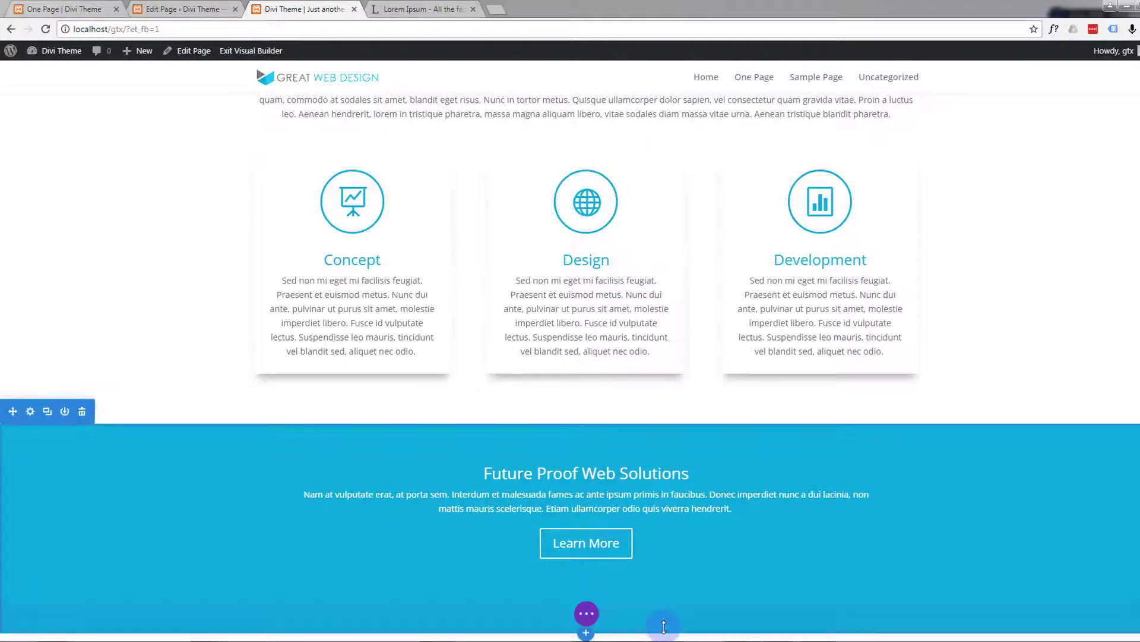
pyautogui.moveTo(664, 627); pyautogui.dragTo(961, 507)
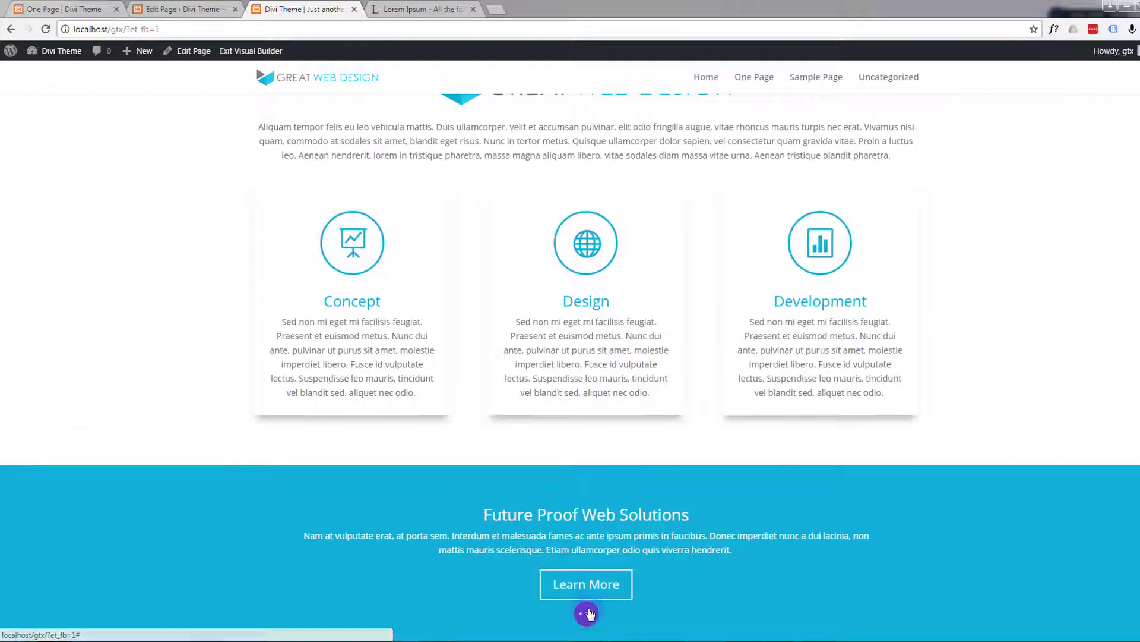
# - Save the page from the builder's page controls
pyautogui.click(586, 613)
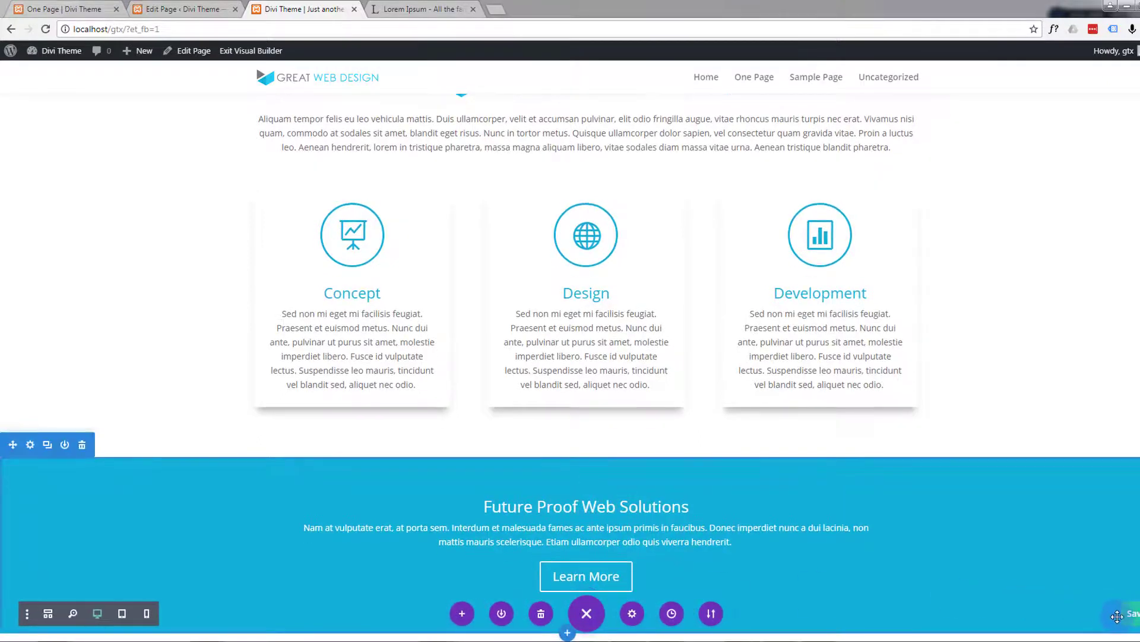